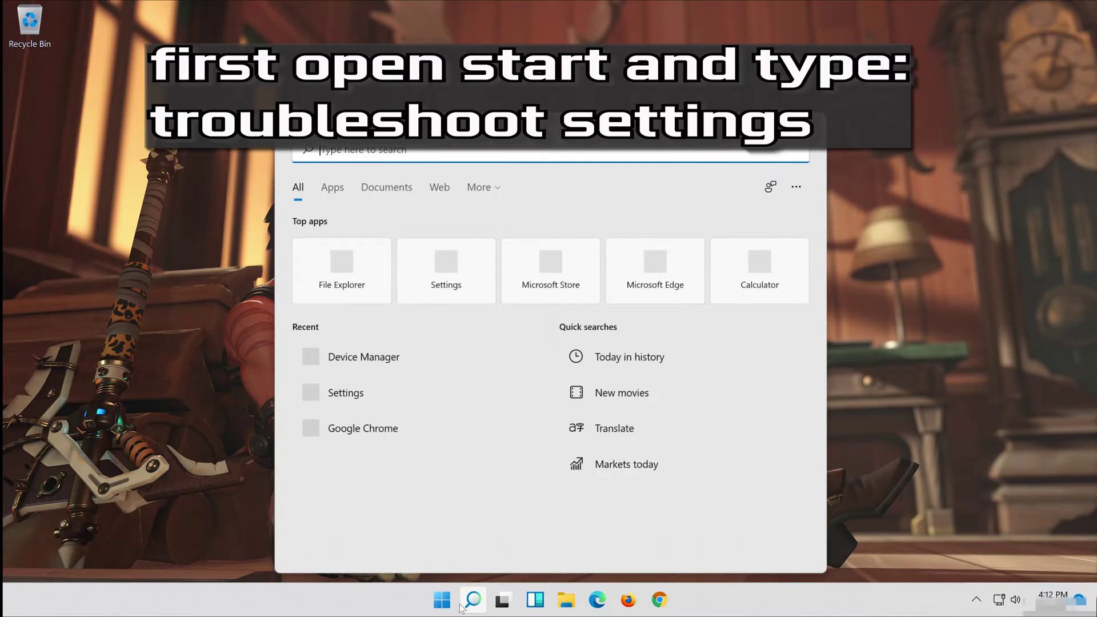
{"action": "type", "text": "troub"}
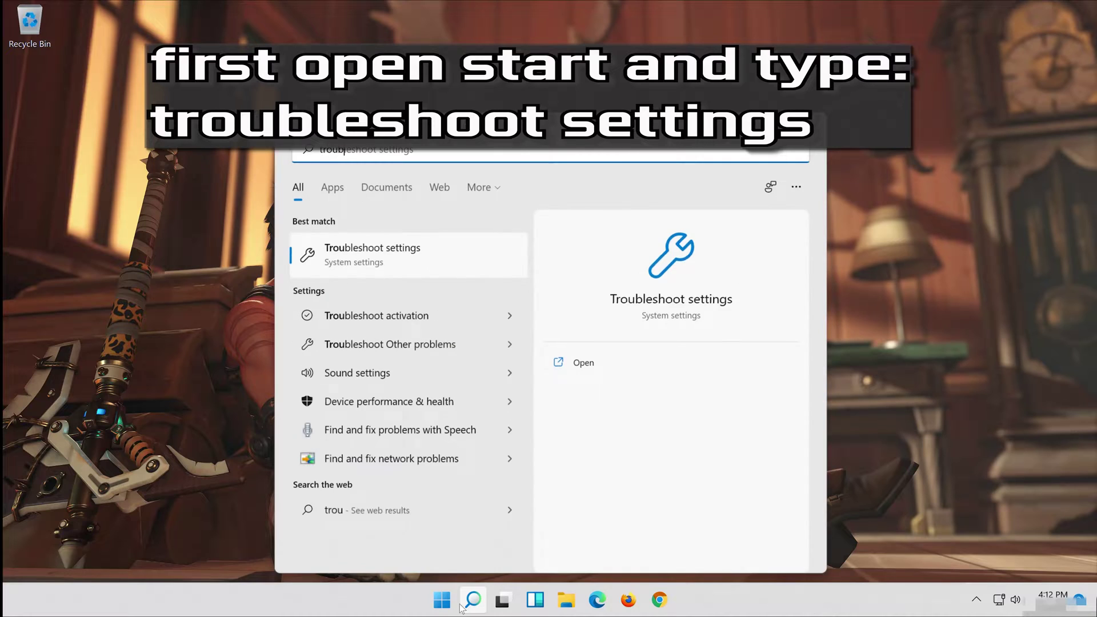
{"action": "type", "text": "leshoot se"}
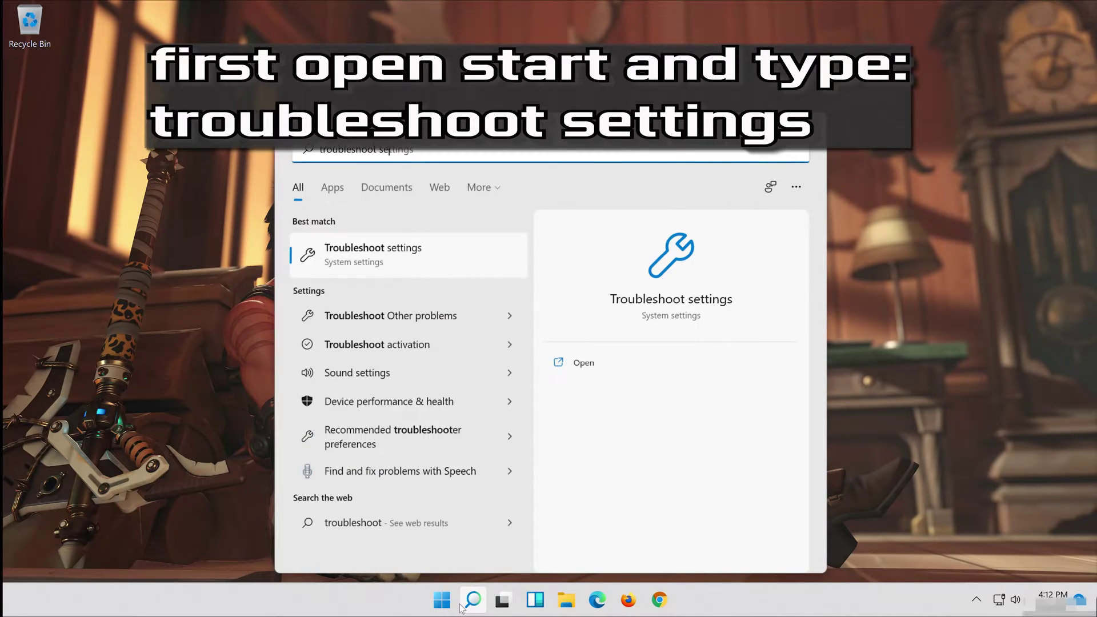
{"action": "type", "text": "ttings"}
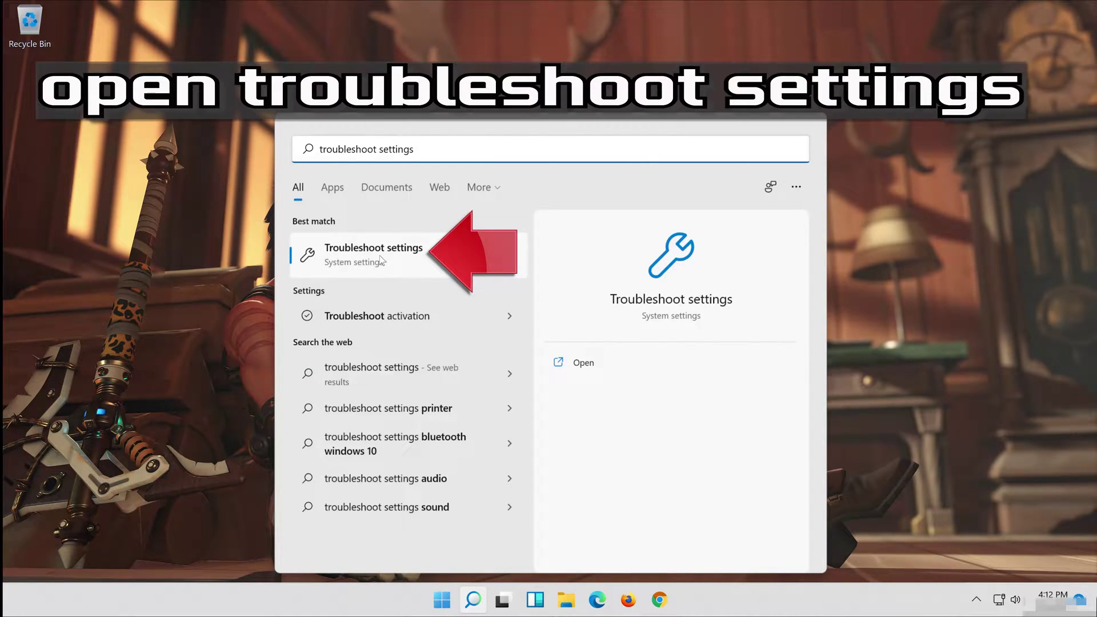
Run the Recording Audio troubleshooter from Troubleshoot's Other troubleshooters list.
{"action": "left_click", "coordinate": [409, 259]}
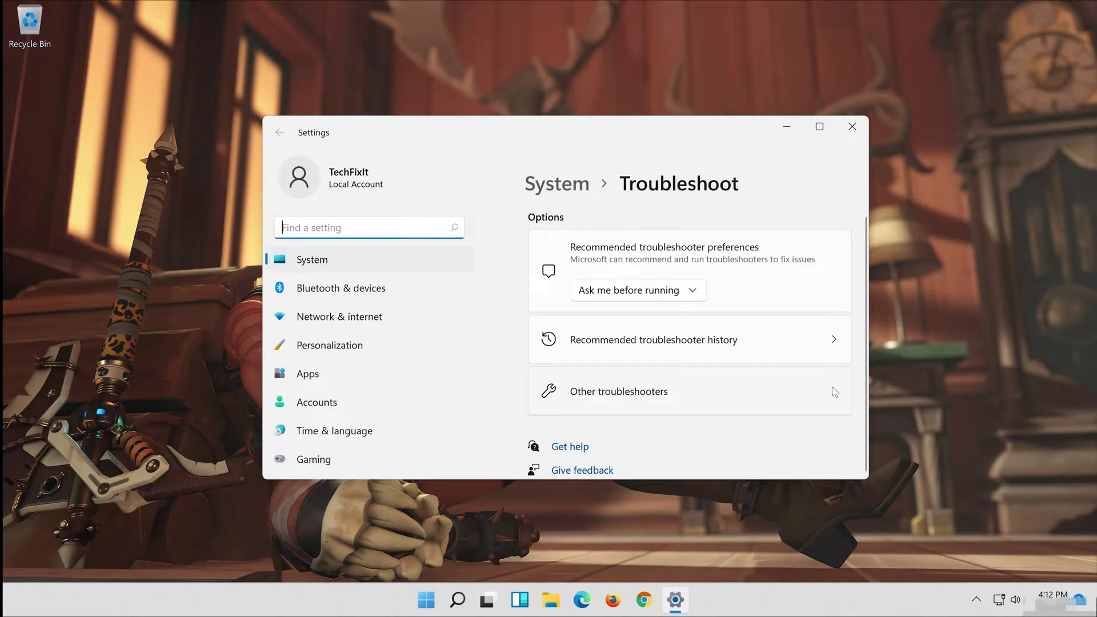
{"action": "left_click", "coordinate": [831, 391]}
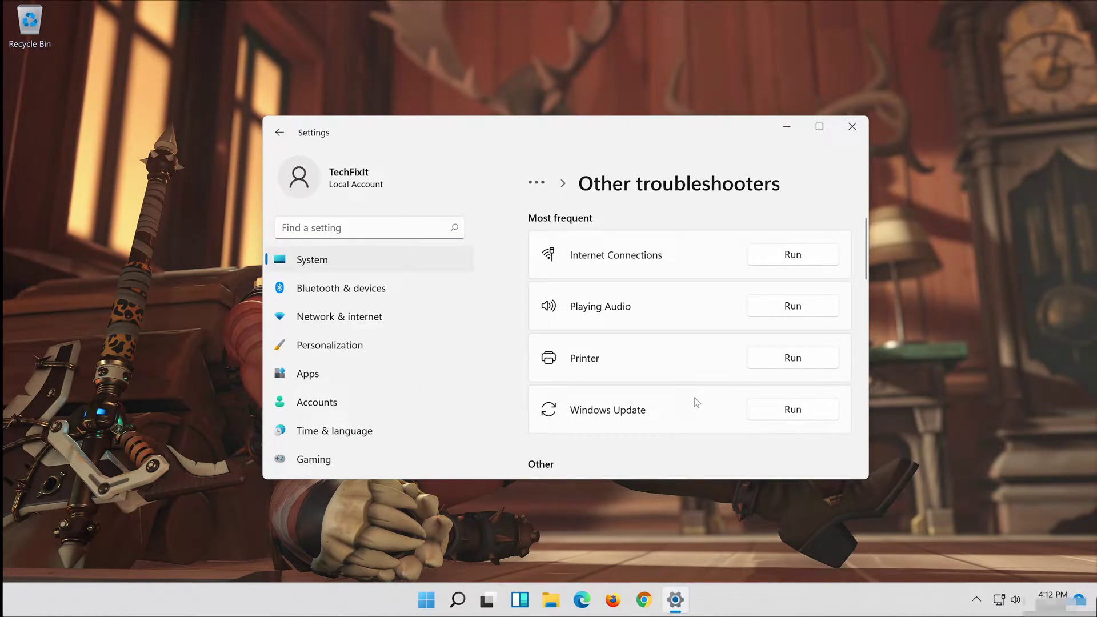
{"action": "scroll", "coordinate": [695, 402], "scroll_direction": "down", "scroll_amount": 3}
{"action": "scroll", "coordinate": [694, 402], "scroll_direction": "down", "scroll_amount": 3}
{"action": "scroll", "coordinate": [694, 401], "scroll_direction": "down", "scroll_amount": 2}
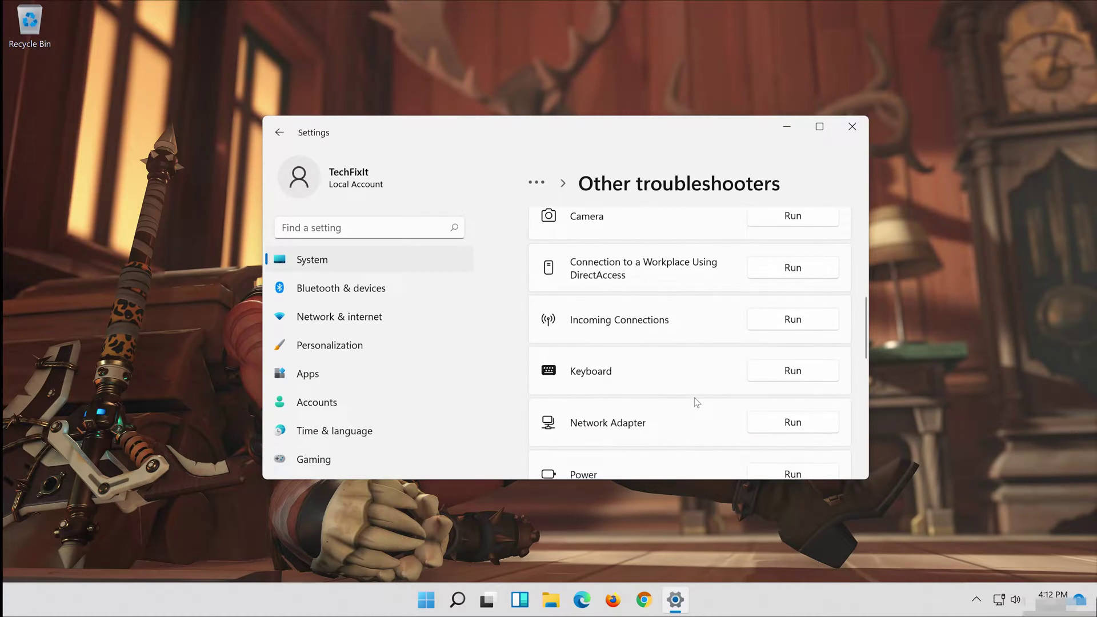
{"action": "scroll", "coordinate": [694, 402], "scroll_direction": "down", "scroll_amount": 3}
{"action": "scroll", "coordinate": [694, 402], "scroll_direction": "down", "scroll_amount": 3}
{"action": "scroll", "coordinate": [694, 377], "scroll_direction": "down", "scroll_amount": 2}
{"action": "scroll", "coordinate": [685, 342], "scroll_direction": "down", "scroll_amount": 1}
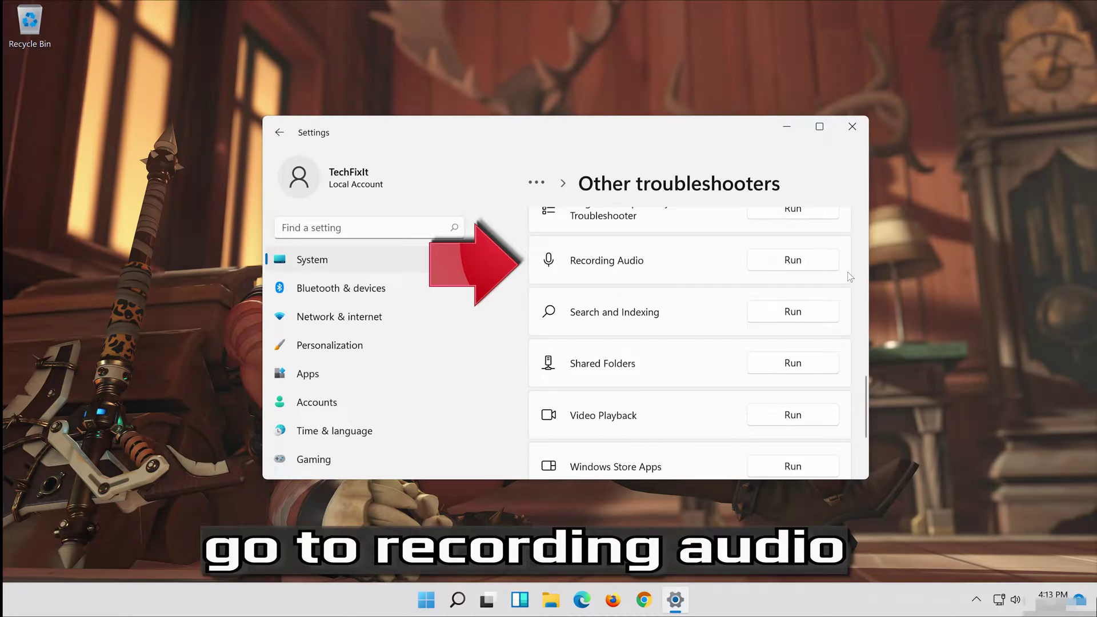
{"action": "left_click", "coordinate": [802, 252]}
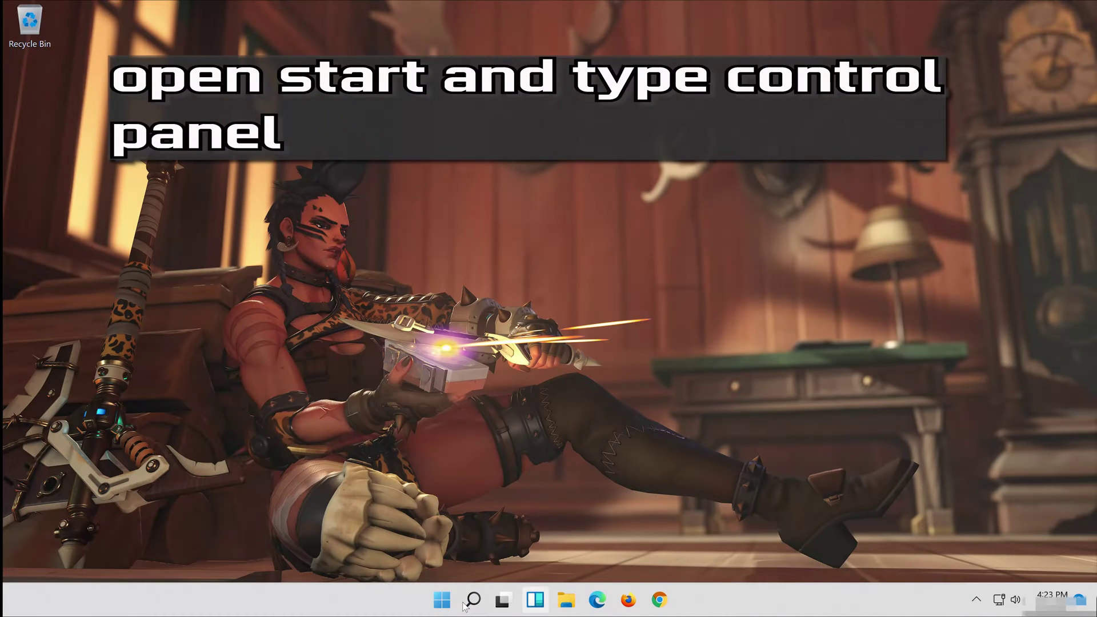
Search for 'control panel' and launch the Control Panel best match.
{"action": "left_click", "coordinate": [472, 600]}
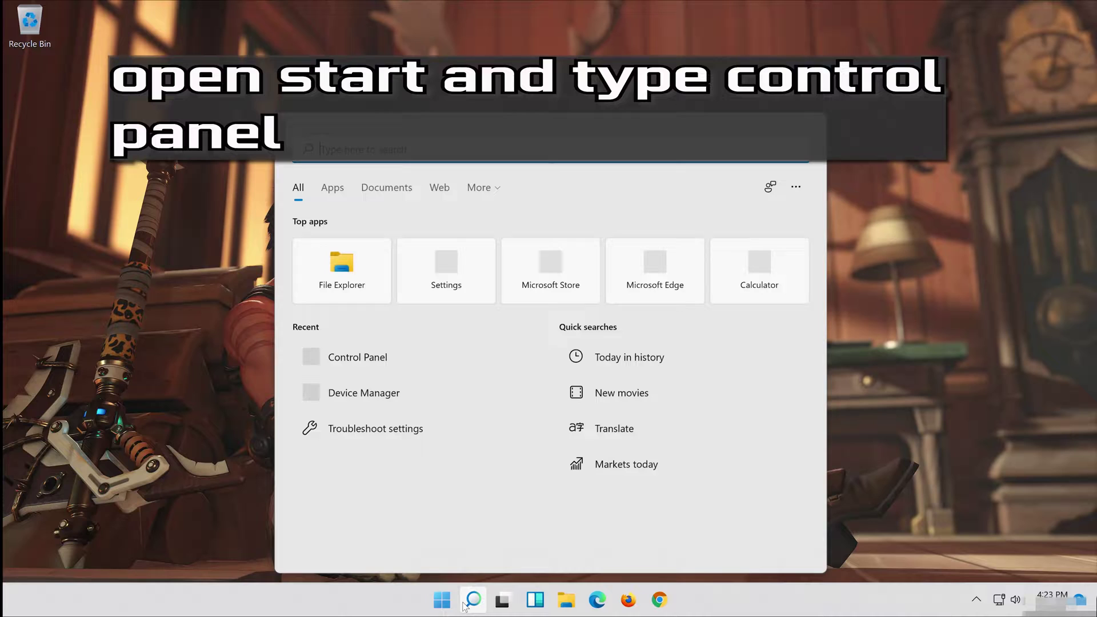
{"action": "type", "text": "control panel"}
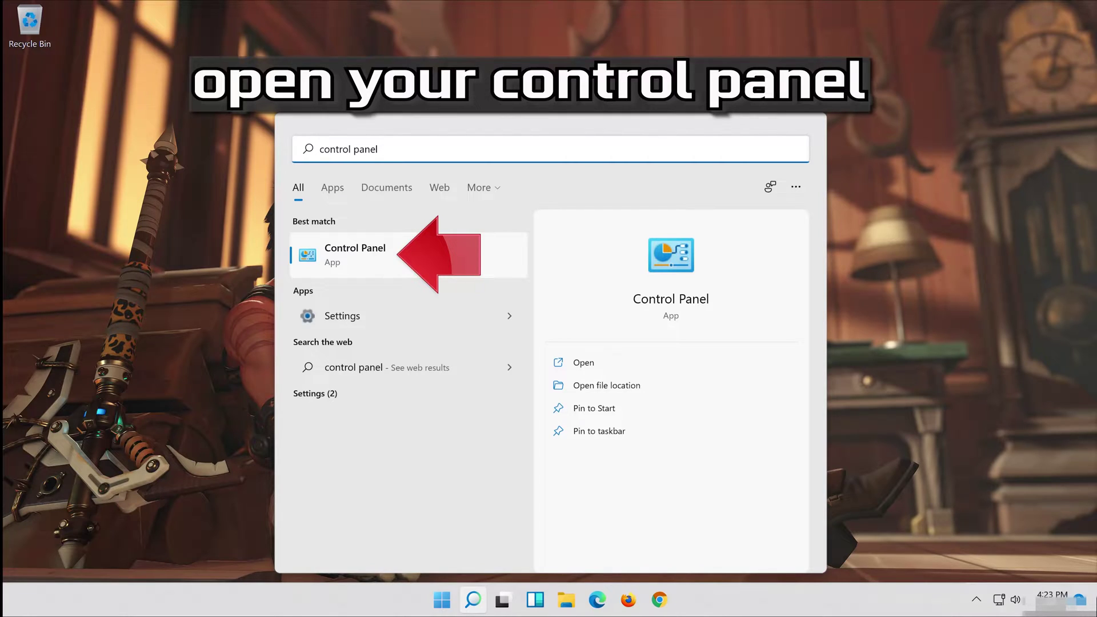
{"action": "left_click", "coordinate": [443, 253]}
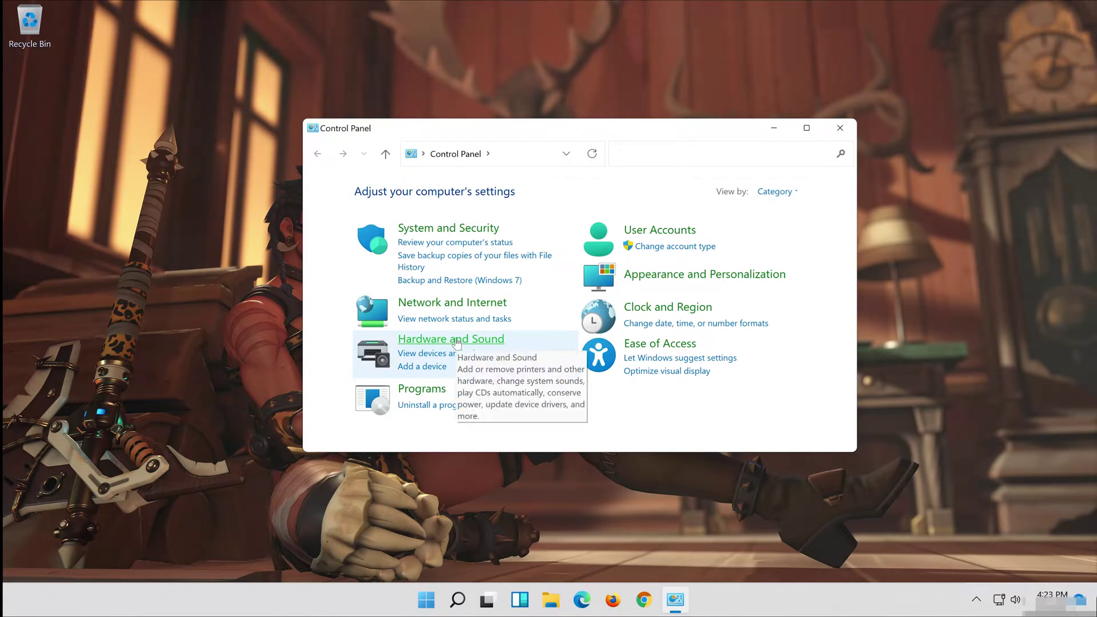
Open the Sound dialog through Control Panel's Hardware and Sound category.
{"action": "left_click", "coordinate": [458, 342]}
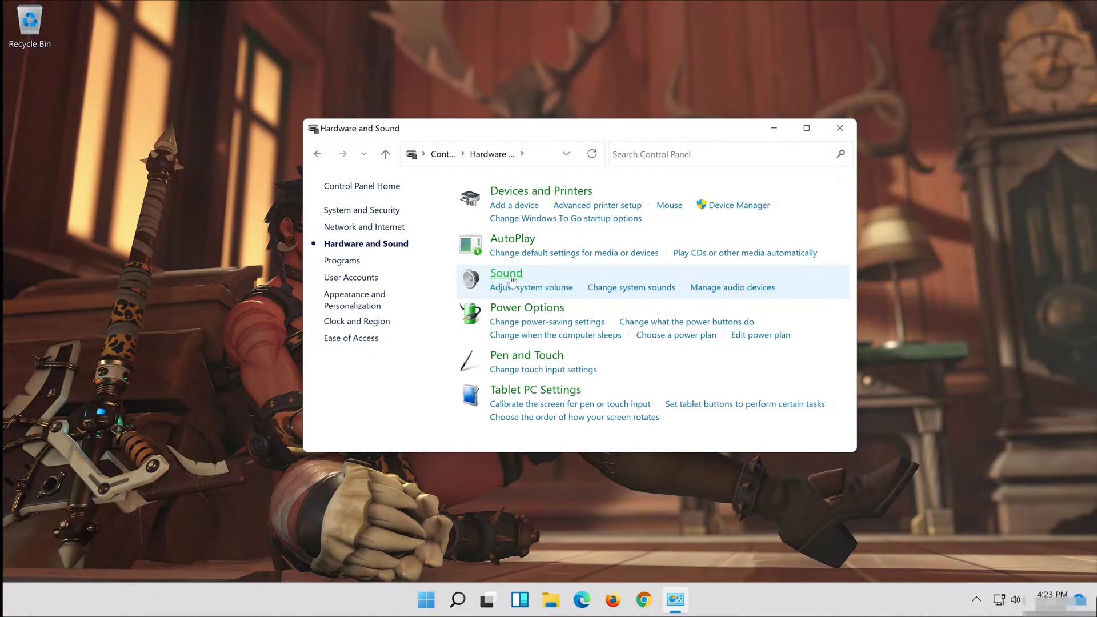
{"action": "left_click", "coordinate": [505, 274]}
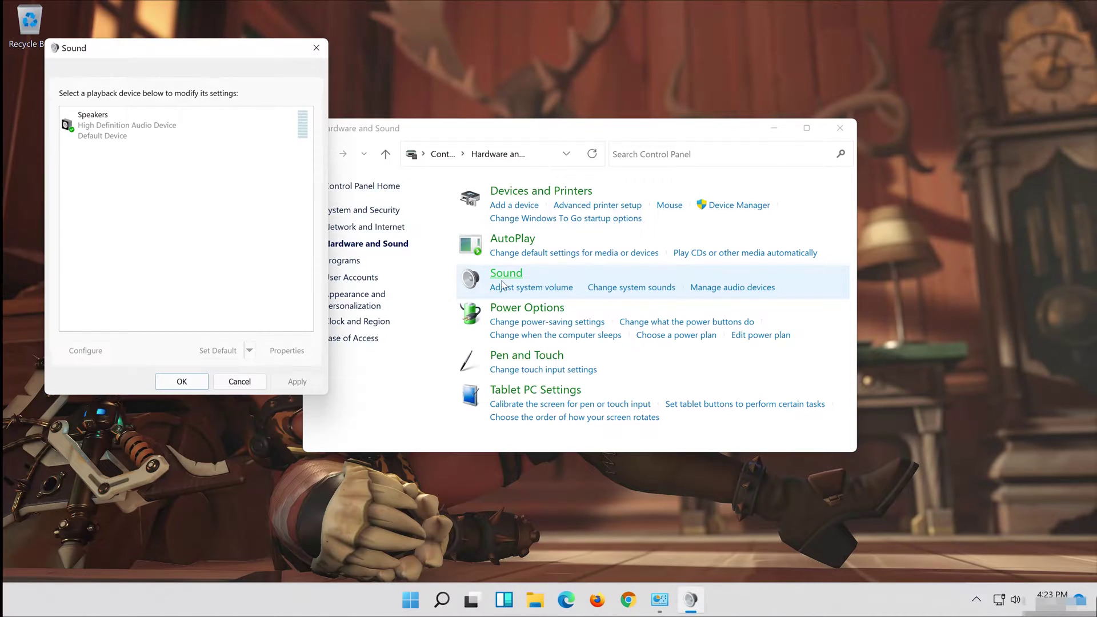
Centre the Sound dialog, close Hardware and Sound, and select Microphone under Recording.
{"action": "left_click_drag", "start_coordinate": [212, 50], "coordinate": [606, 106]}
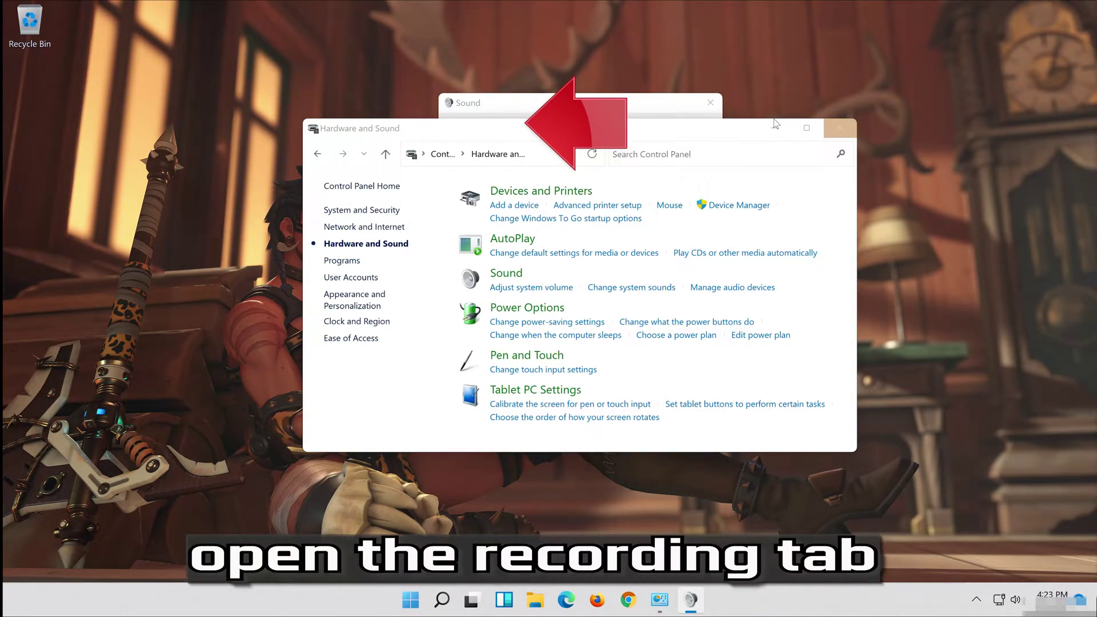
{"action": "left_click", "coordinate": [839, 128]}
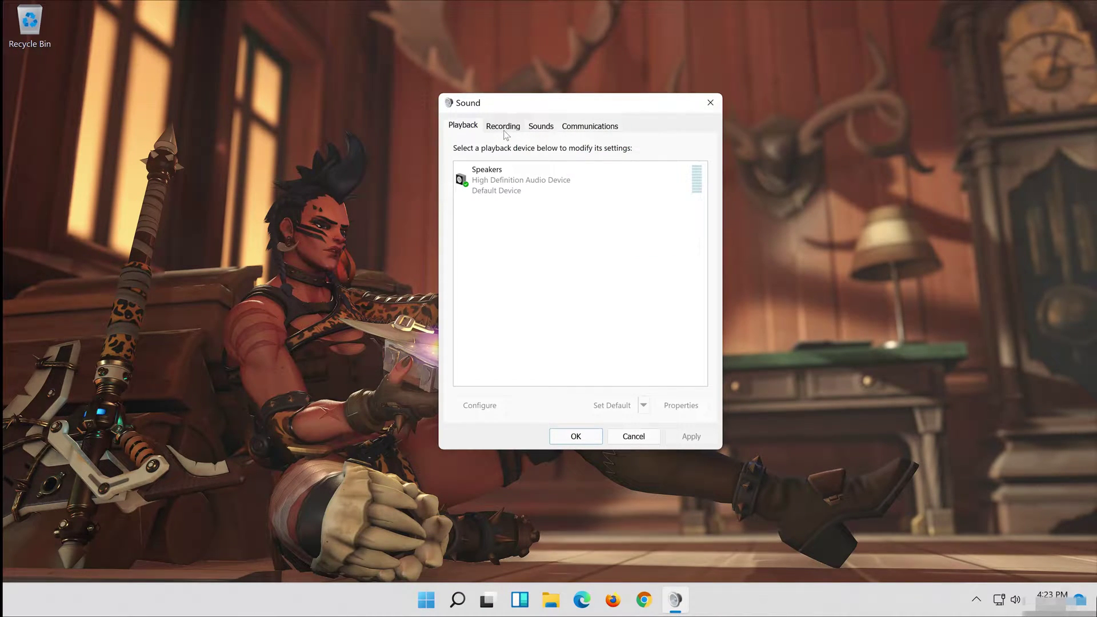
{"action": "left_click", "coordinate": [502, 127]}
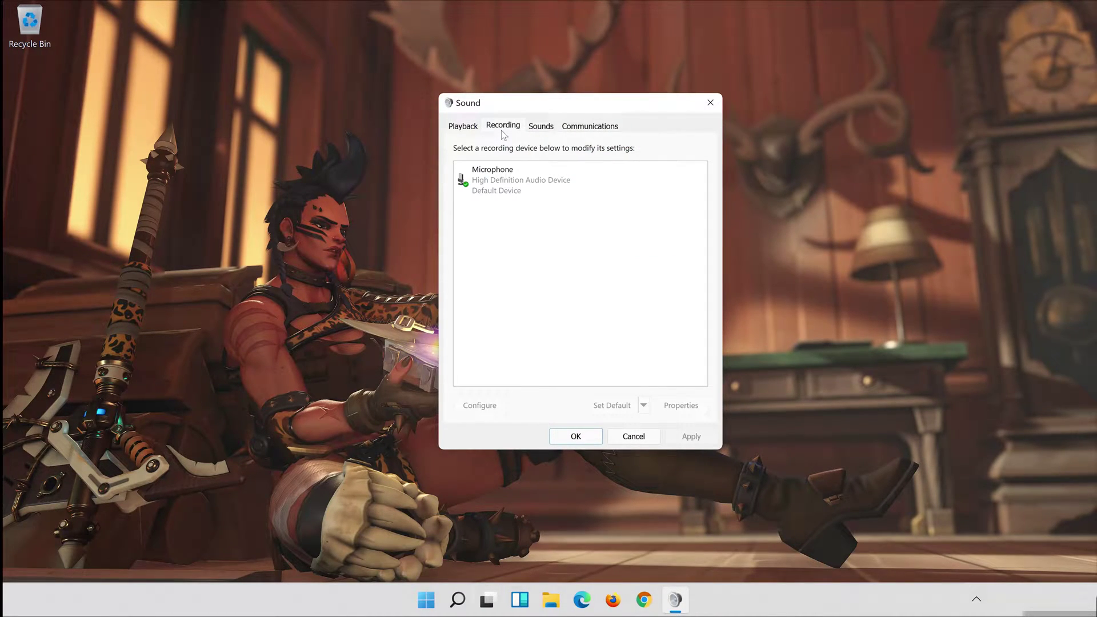
{"action": "left_click", "coordinate": [511, 176]}
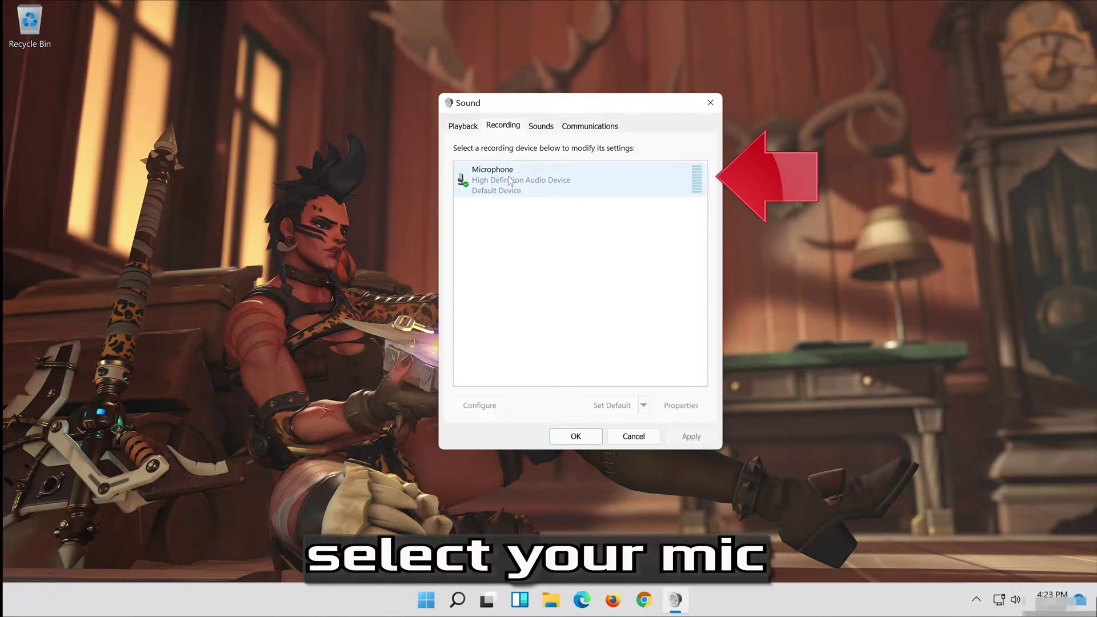
{"action": "left_click", "coordinate": [508, 177]}
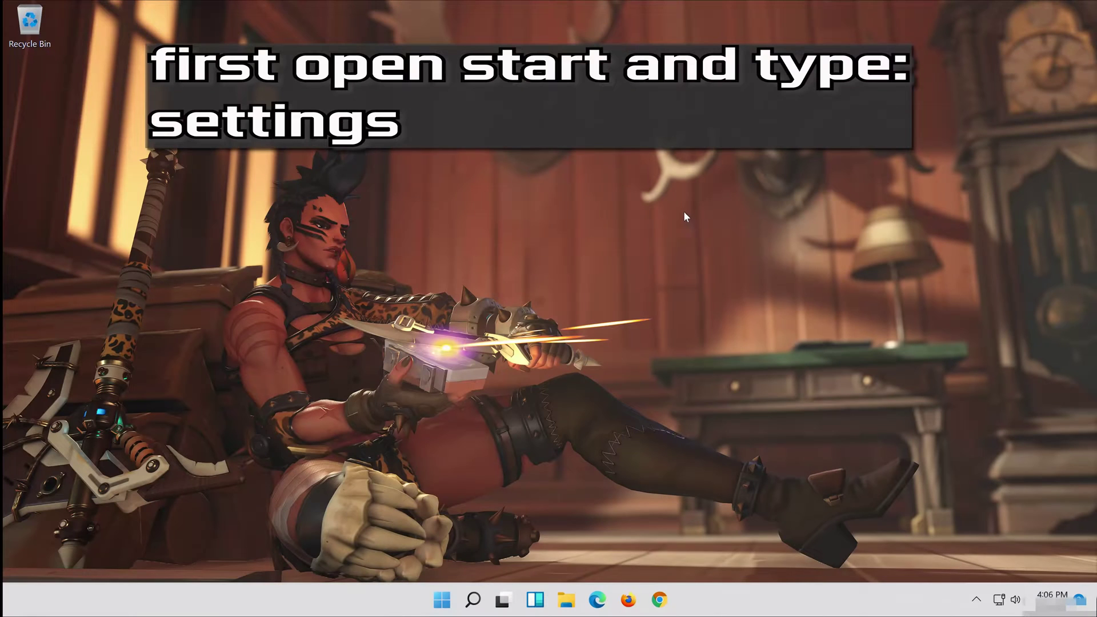
Search for 'settings' and launch the Settings app best match.
{"action": "left_click", "coordinate": [474, 600]}
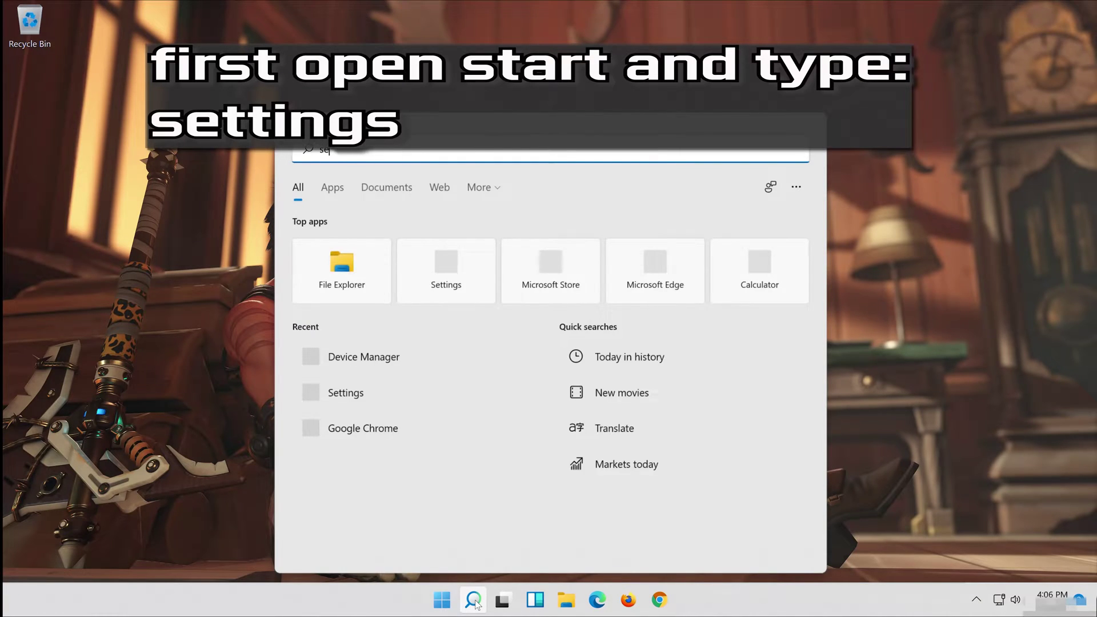
{"action": "type", "text": "settings"}
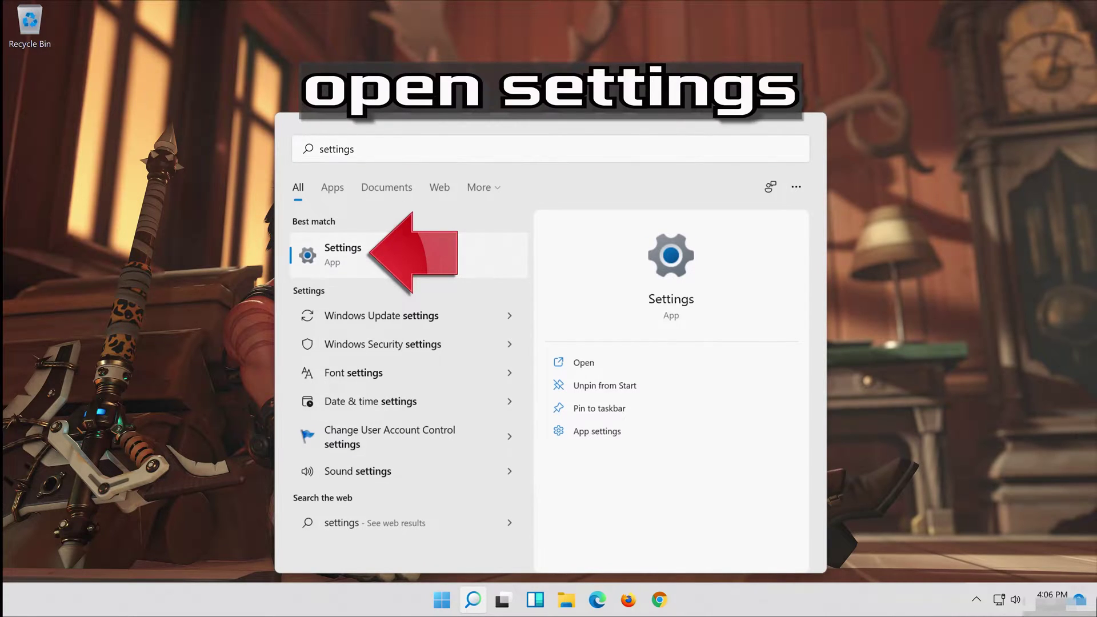
{"action": "left_click", "coordinate": [416, 257]}
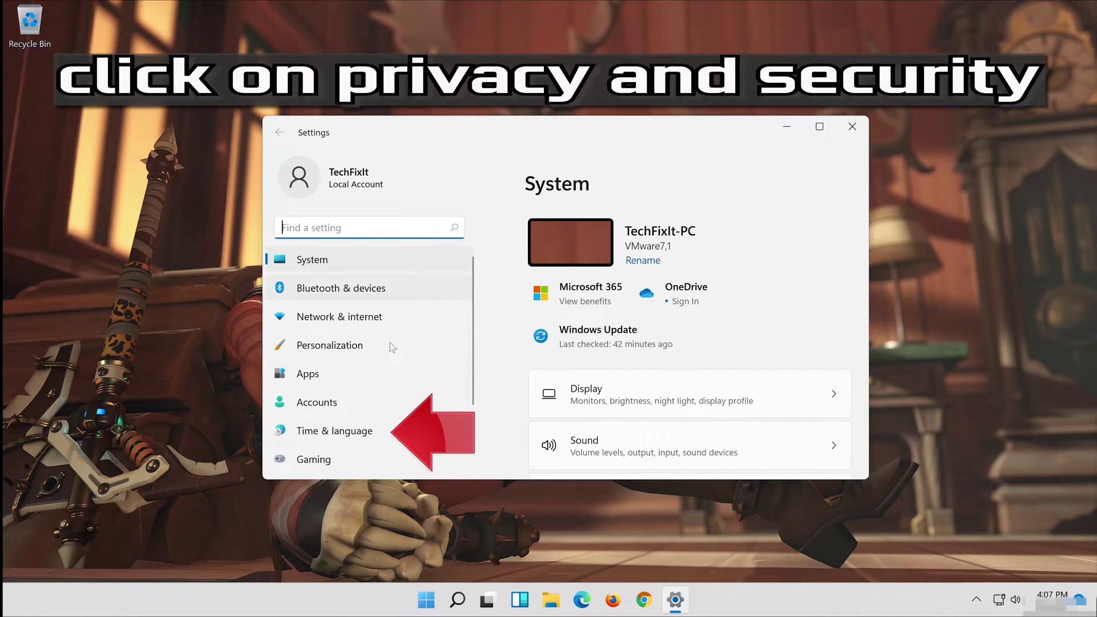
{"action": "scroll", "coordinate": [390, 341], "scroll_direction": "down", "scroll_amount": 3}
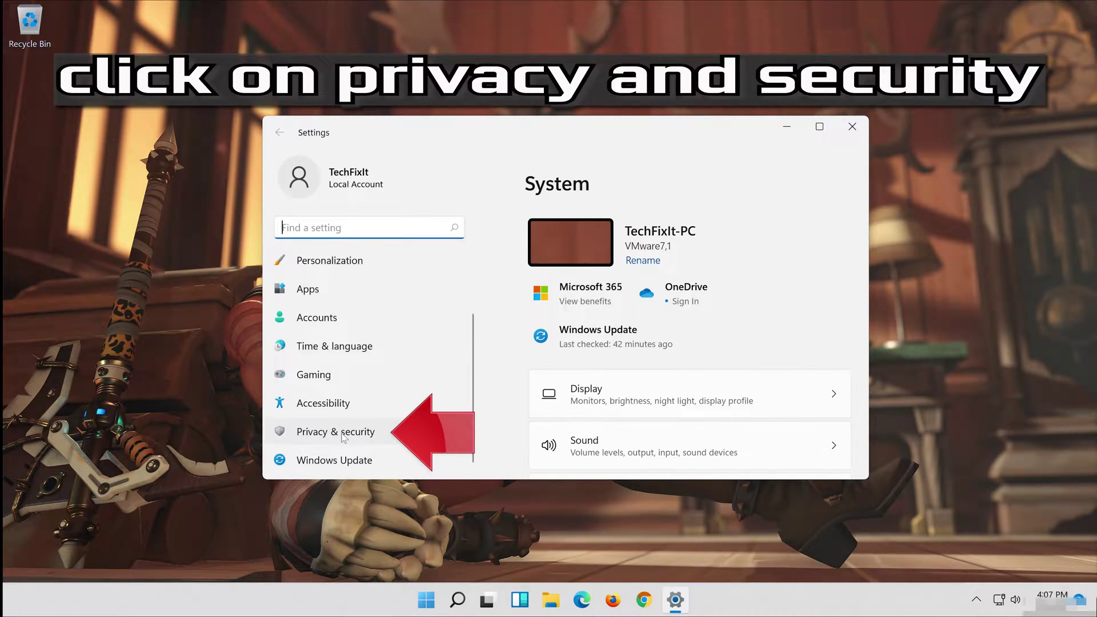
Turn on device, app and desktop-app microphone access under Privacy & security, then close Settings.
{"action": "left_click", "coordinate": [378, 432]}
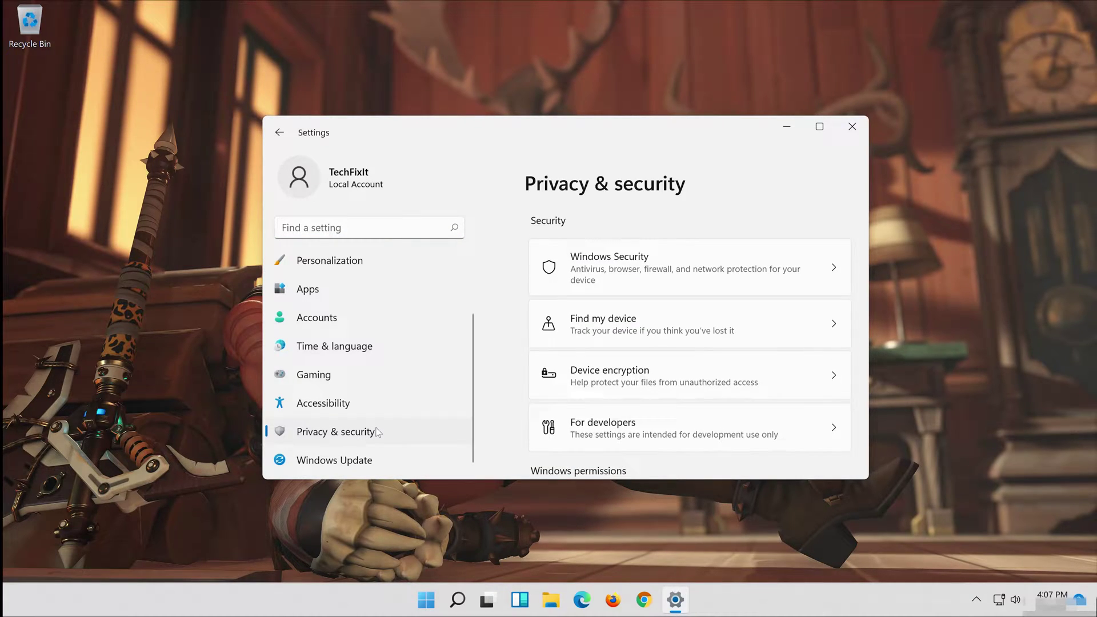
{"action": "scroll", "coordinate": [664, 369], "scroll_direction": "down", "scroll_amount": 3}
{"action": "scroll", "coordinate": [663, 369], "scroll_direction": "down", "scroll_amount": 2}
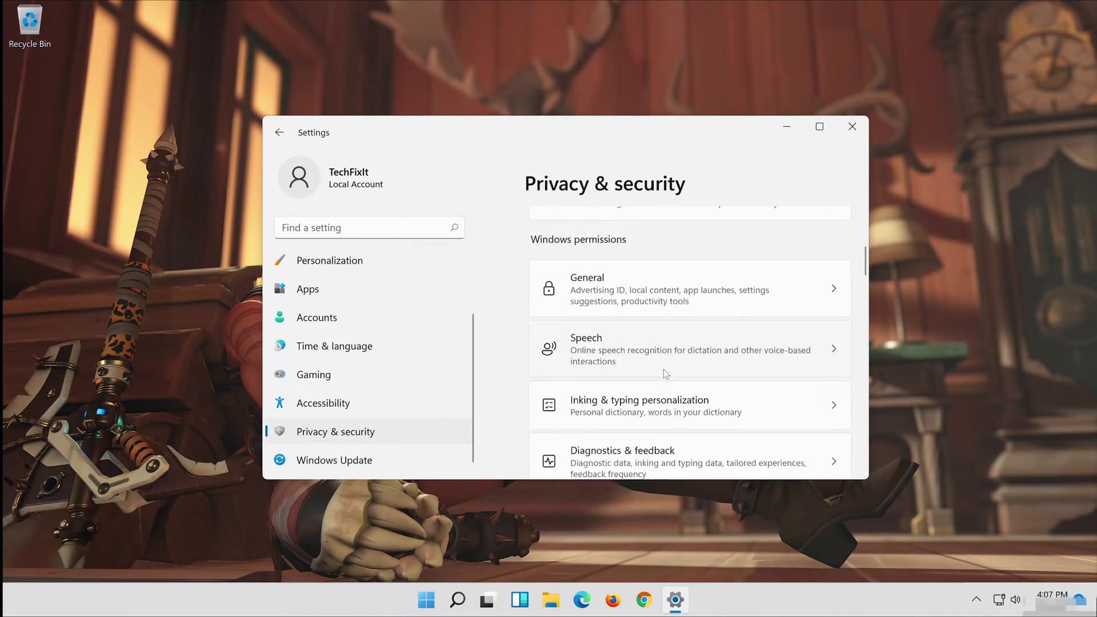
{"action": "scroll", "coordinate": [663, 368], "scroll_direction": "down", "scroll_amount": 3}
{"action": "scroll", "coordinate": [664, 369], "scroll_direction": "down", "scroll_amount": 3}
{"action": "scroll", "coordinate": [663, 369], "scroll_direction": "down", "scroll_amount": 2}
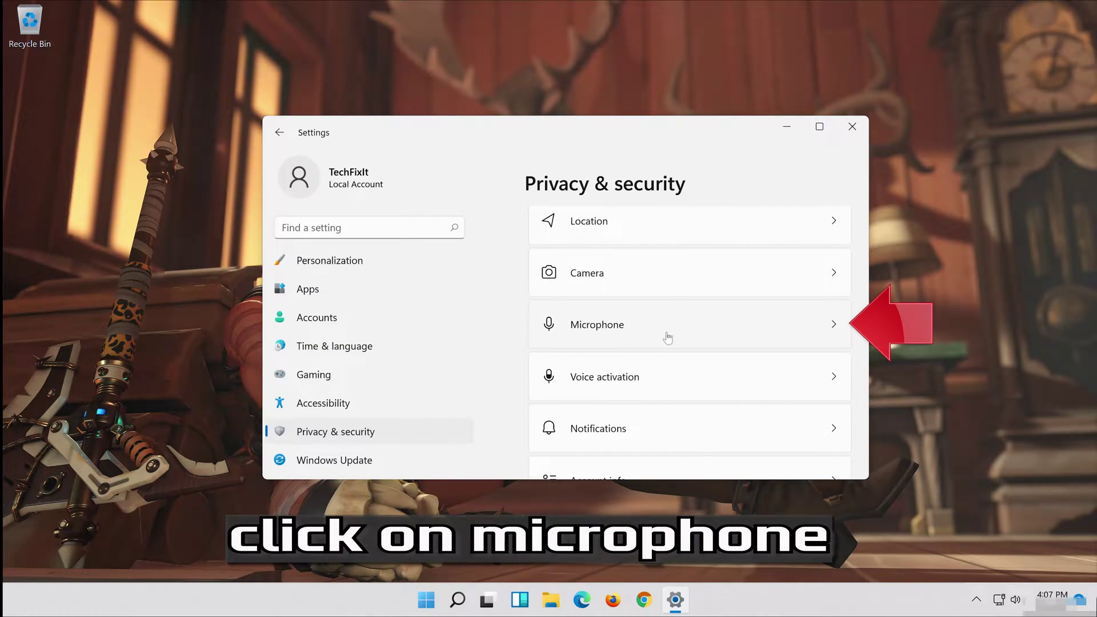
{"action": "left_click", "coordinate": [708, 331]}
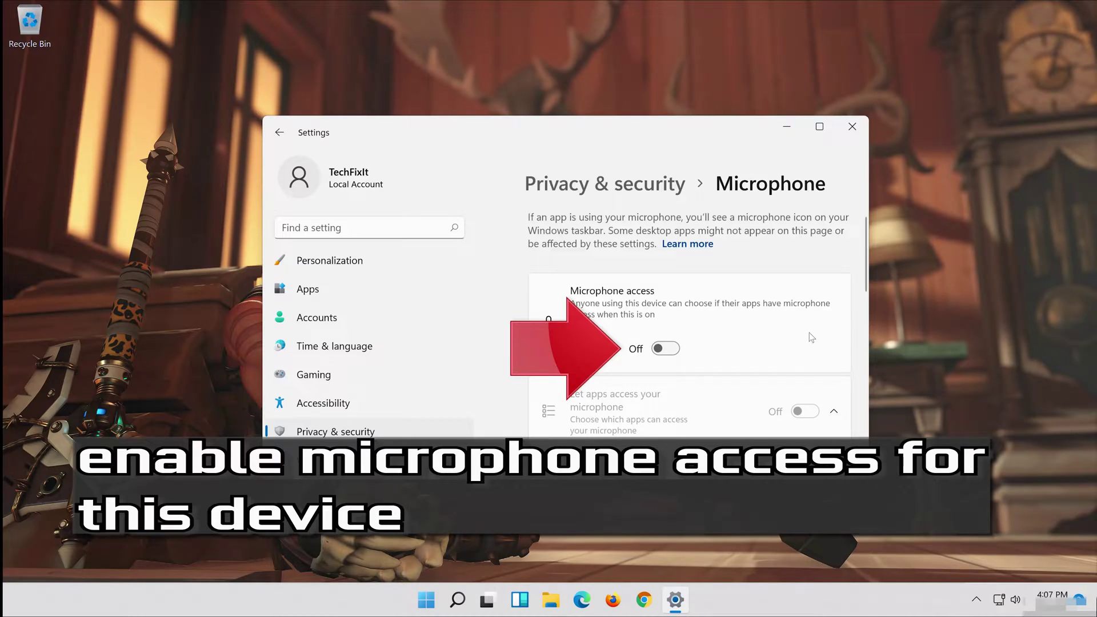
{"action": "left_click", "coordinate": [666, 348]}
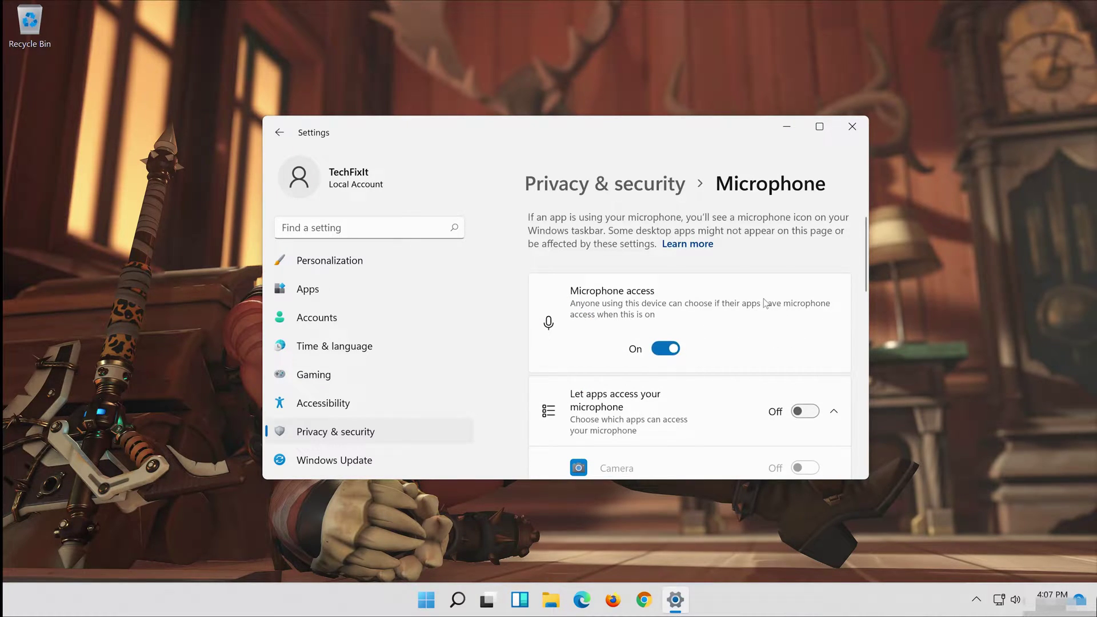
{"action": "scroll", "coordinate": [675, 351], "scroll_direction": "down", "scroll_amount": 2}
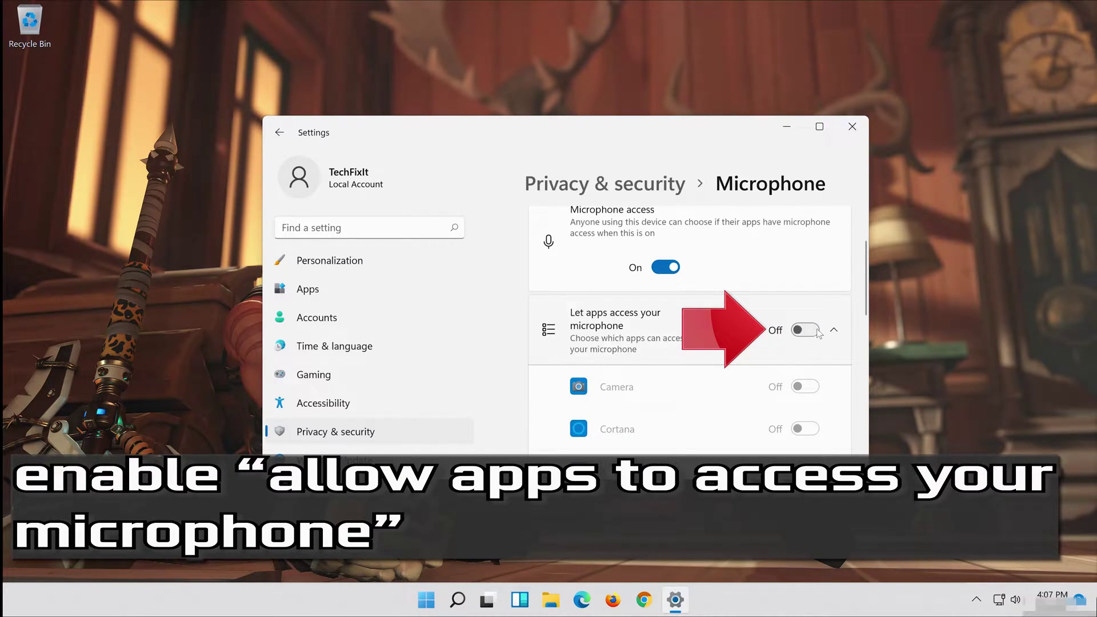
{"action": "left_click", "coordinate": [804, 331]}
{"action": "scroll", "coordinate": [735, 318], "scroll_direction": "down", "scroll_amount": 3}
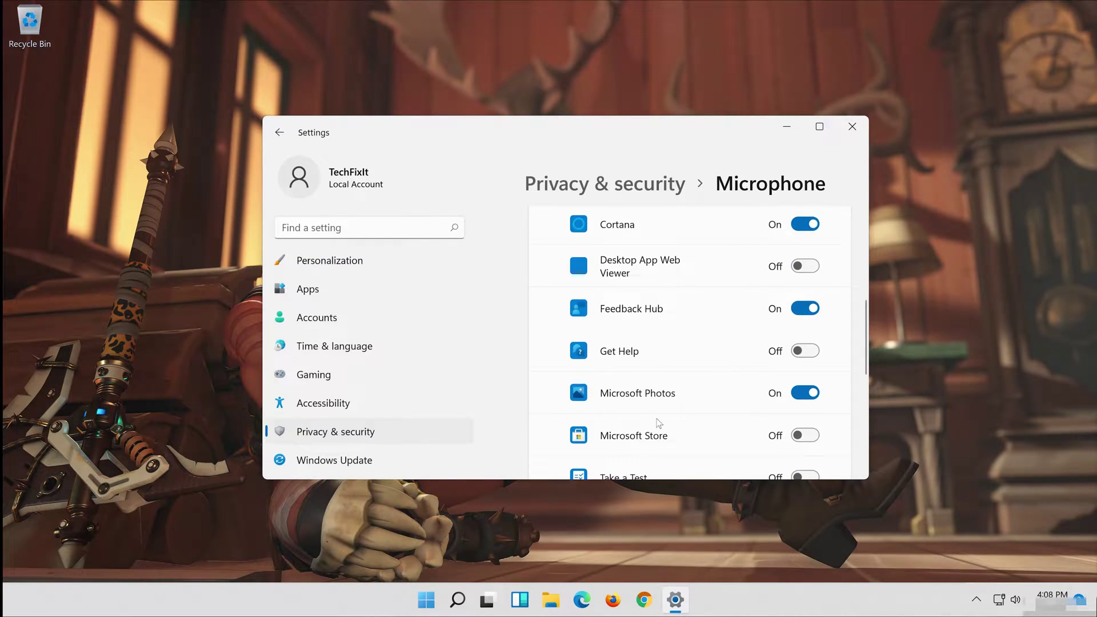
{"action": "scroll", "coordinate": [758, 399], "scroll_direction": "down", "scroll_amount": 3}
{"action": "scroll", "coordinate": [761, 401], "scroll_direction": "down", "scroll_amount": 3}
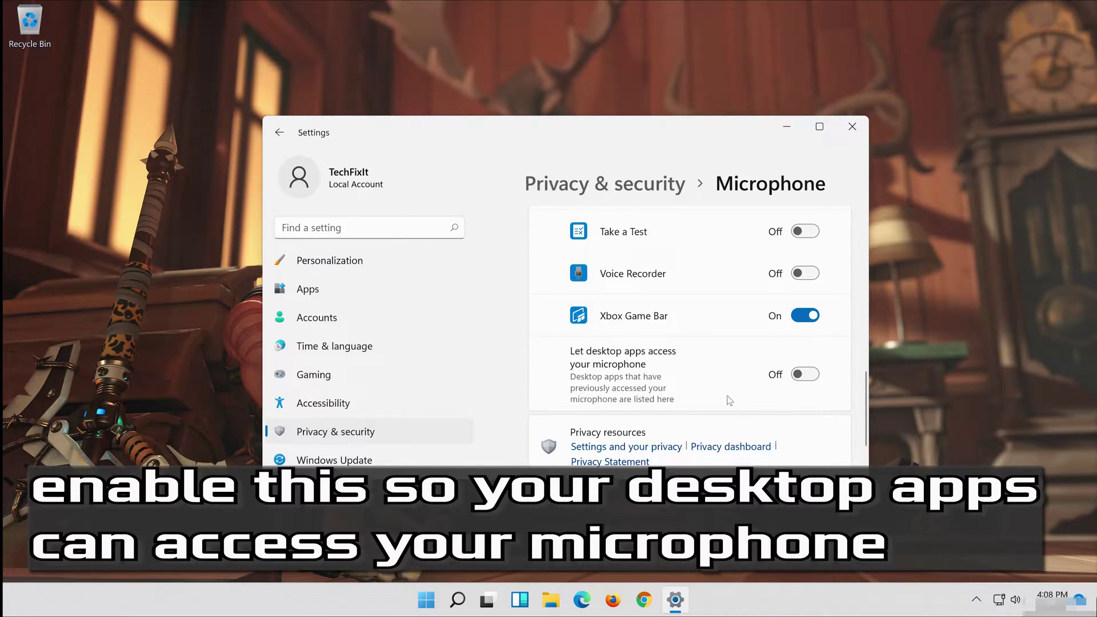
{"action": "left_click", "coordinate": [804, 375]}
{"action": "left_click", "coordinate": [851, 127]}
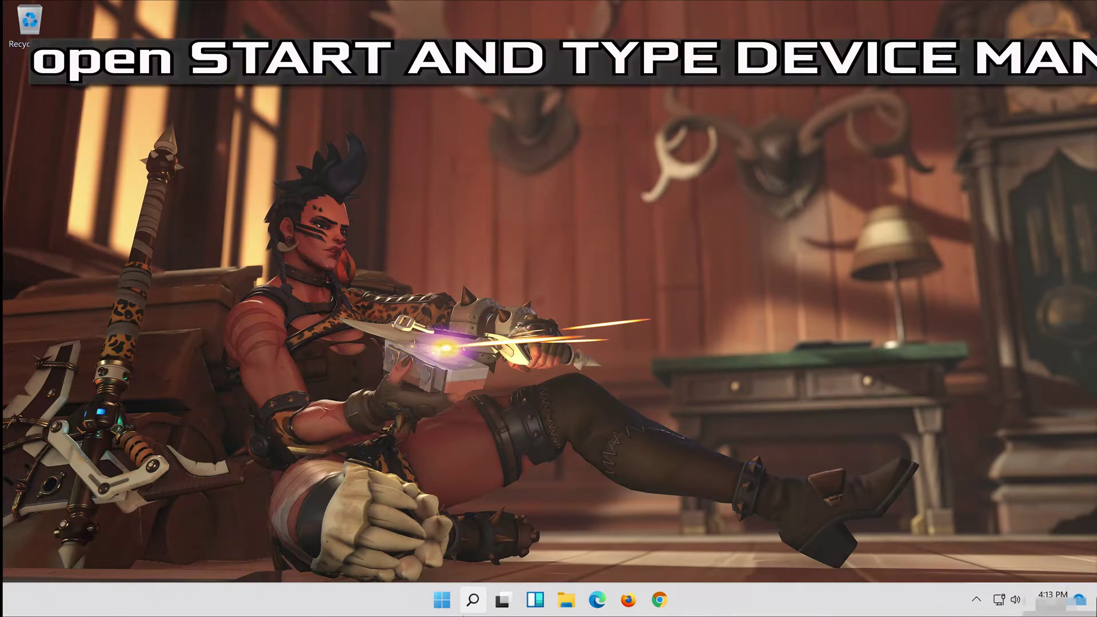
Search for 'device manager', fixing a typo, and launch Device Manager.
{"action": "left_click", "coordinate": [472, 600]}
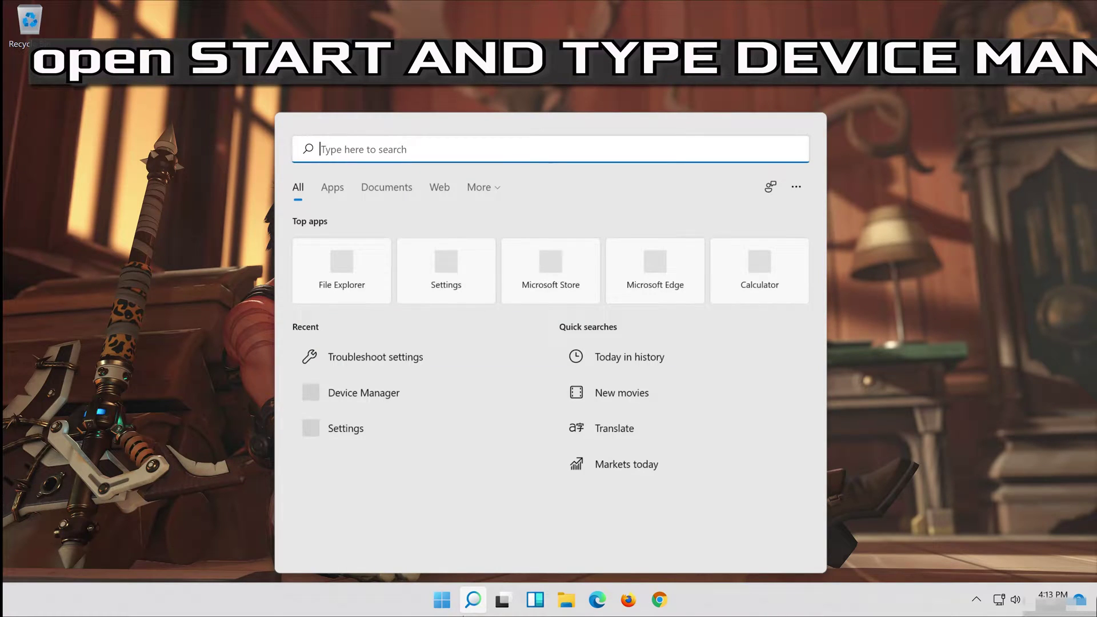
{"action": "type", "text": "device ma"}
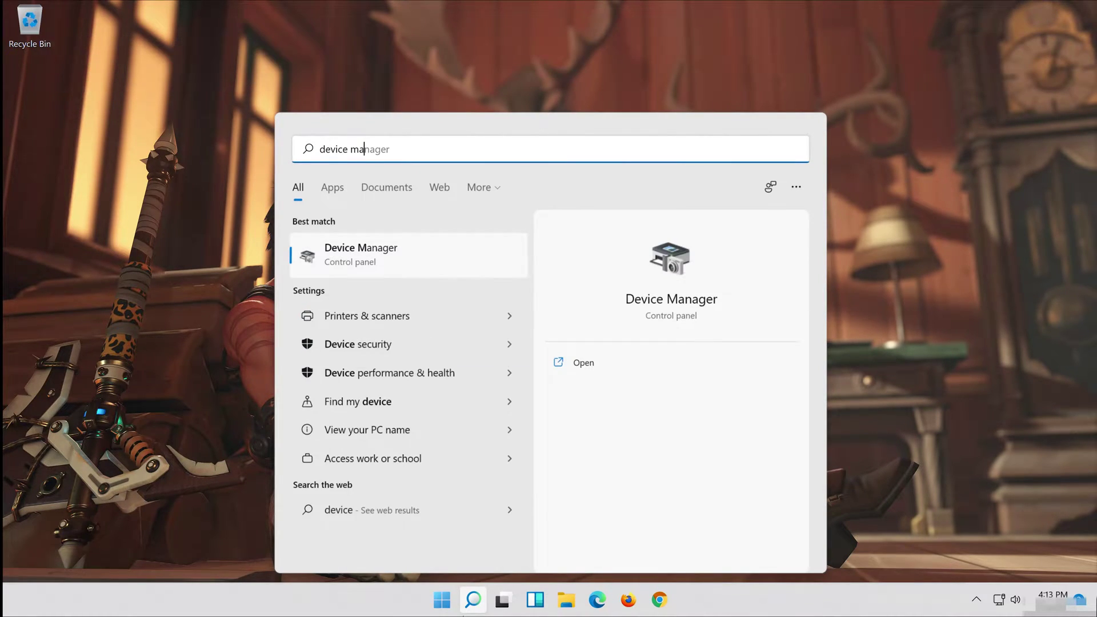
{"action": "type", "text": "nah"}
{"action": "key", "text": "BackSpace"}
{"action": "type", "text": "ger"}
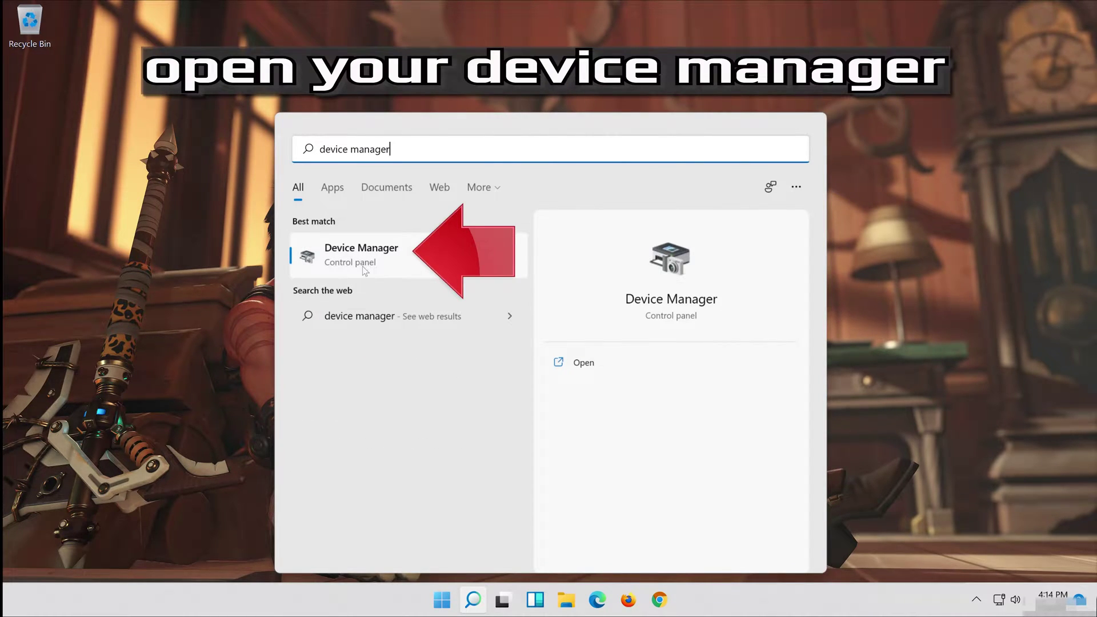
{"action": "left_click", "coordinate": [426, 253]}
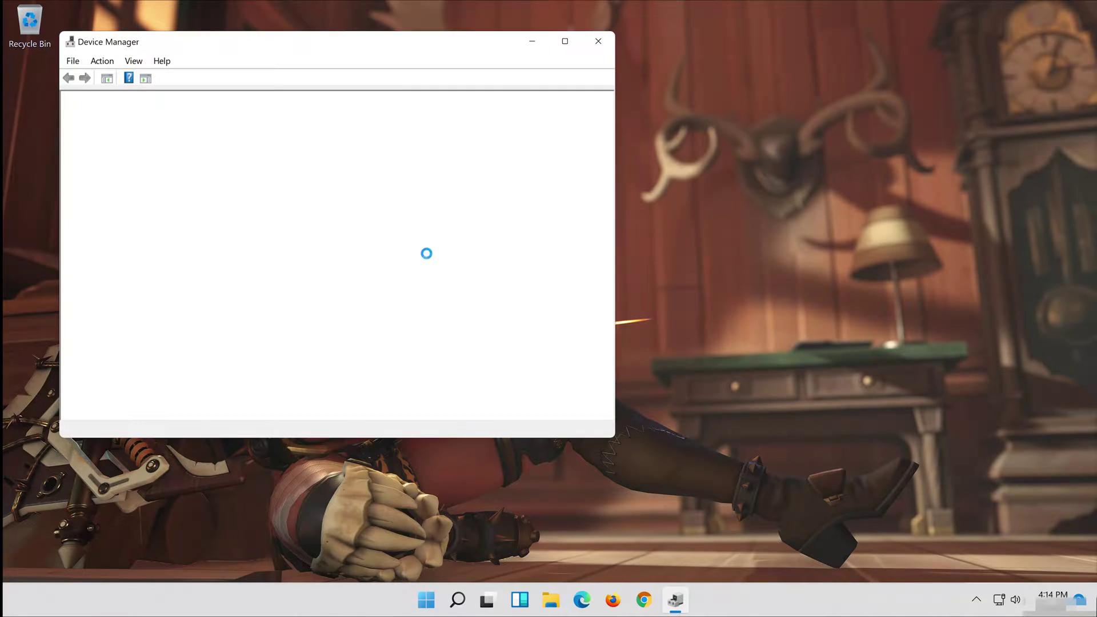
Expand Audio inputs and outputs and right-click Microphone (High Definition Audio Device).
{"action": "left_click_drag", "start_coordinate": [300, 48], "coordinate": [573, 99]}
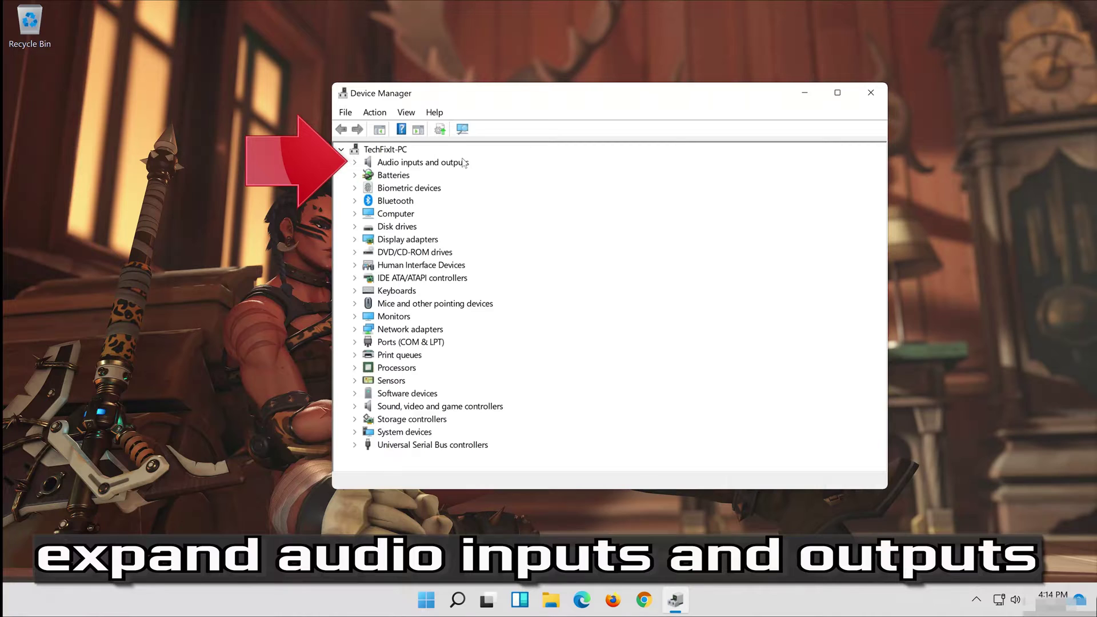
{"action": "left_click", "coordinate": [356, 162]}
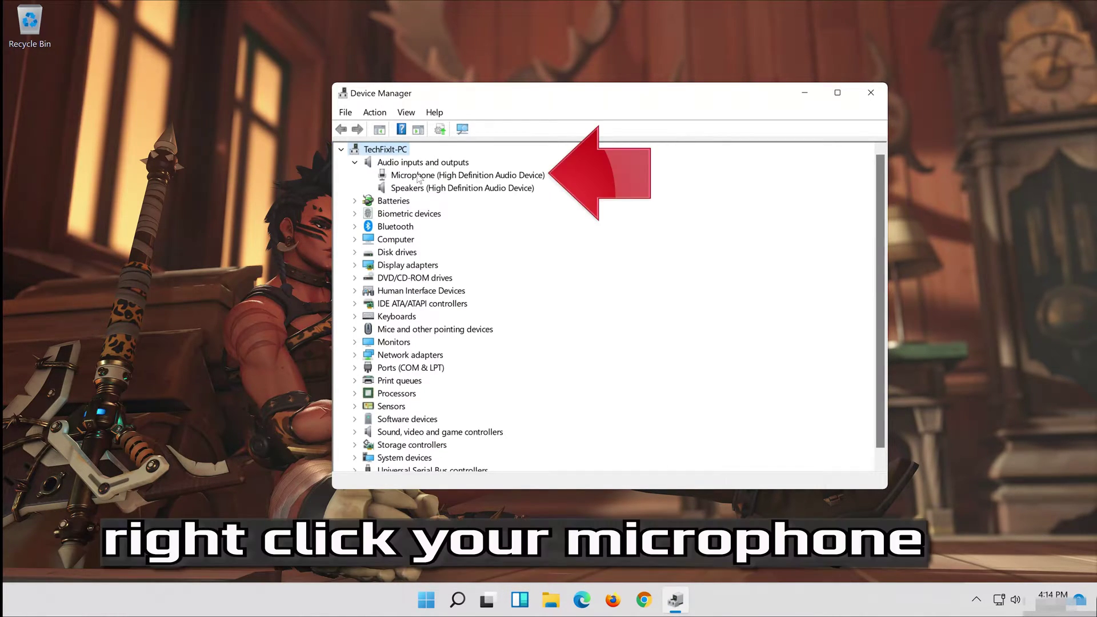
{"action": "left_click", "coordinate": [418, 178]}
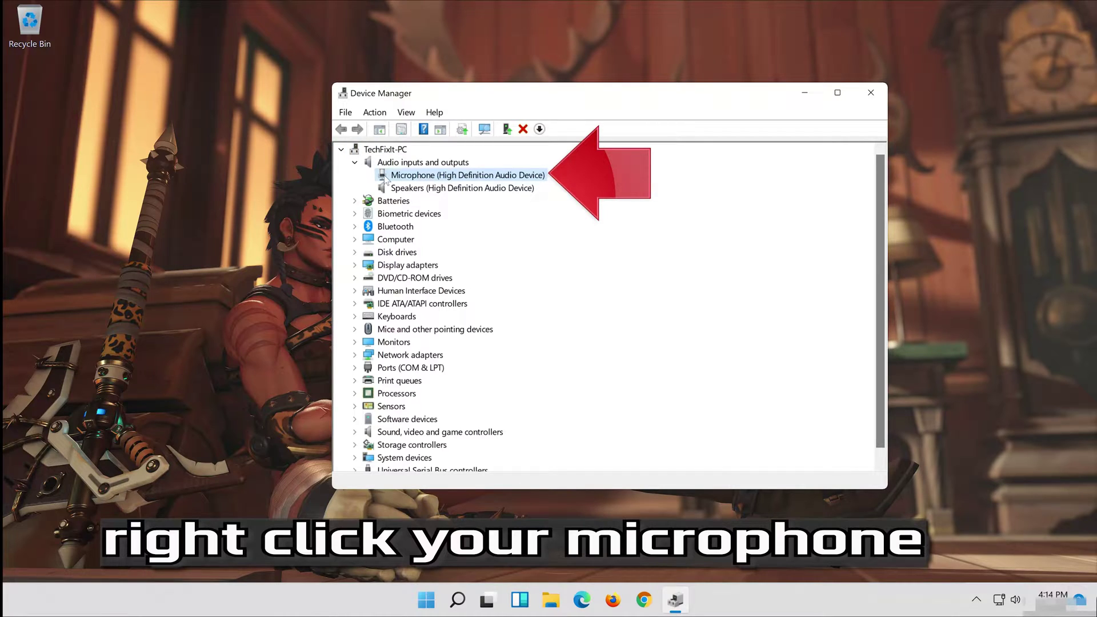
{"action": "right_click", "coordinate": [467, 177]}
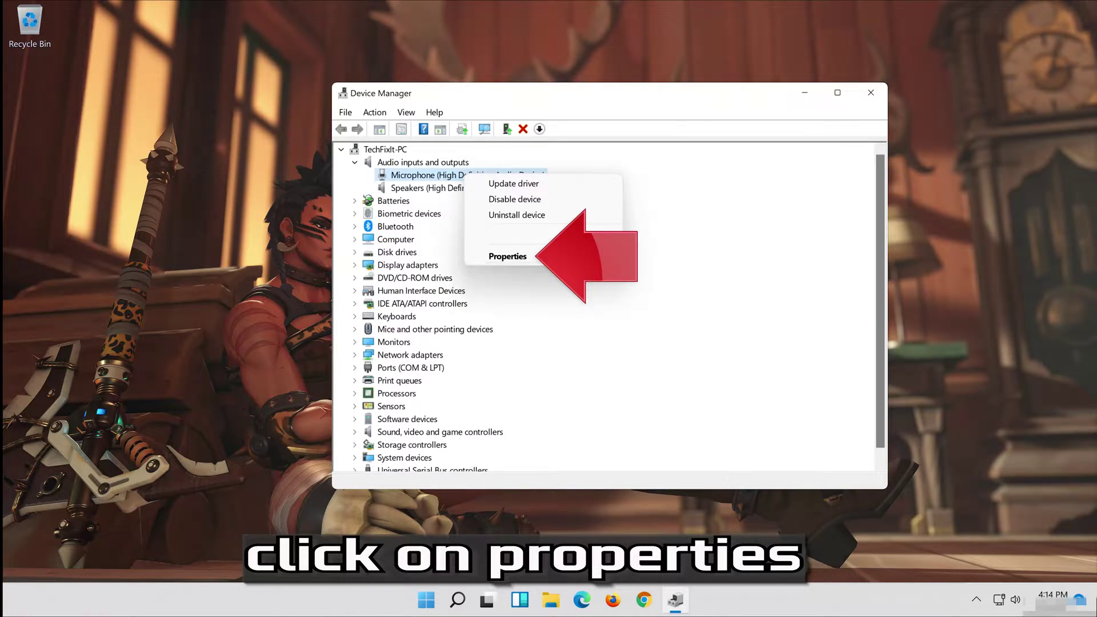
Uninstall the Microphone device from its Properties Driver tab and confirm the uninstall.
{"action": "left_click", "coordinate": [507, 256]}
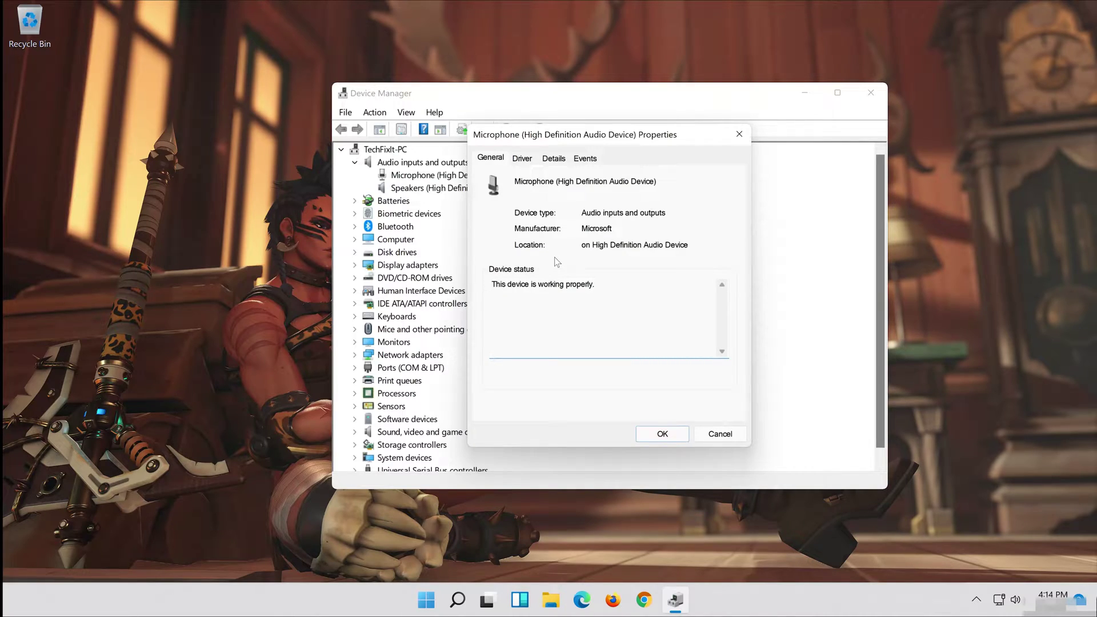
{"action": "left_click", "coordinate": [524, 158]}
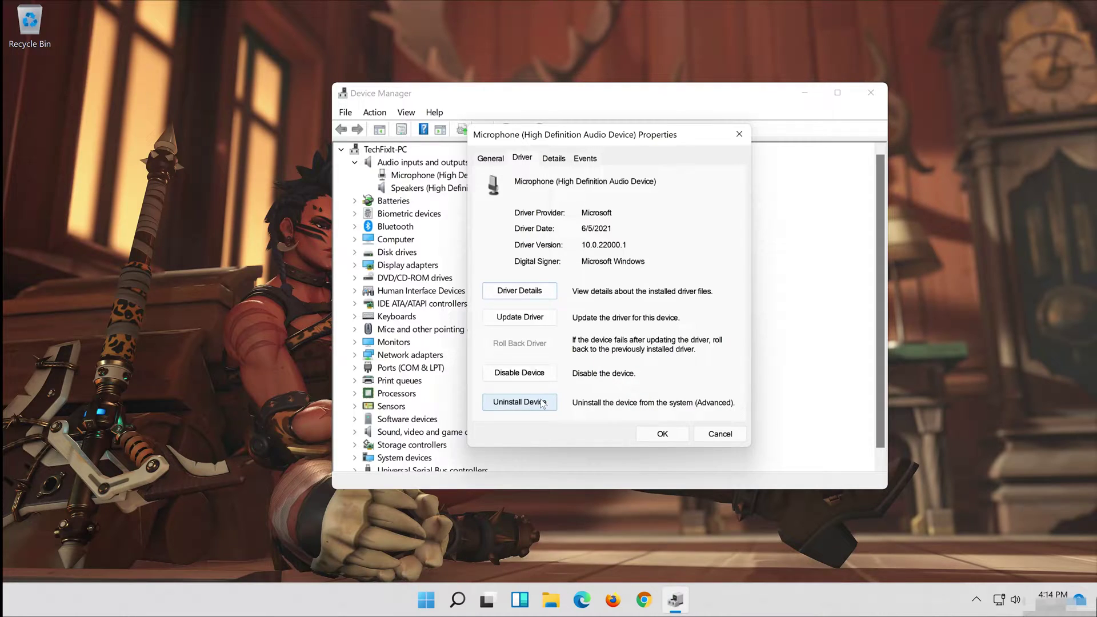
{"action": "left_click", "coordinate": [542, 404]}
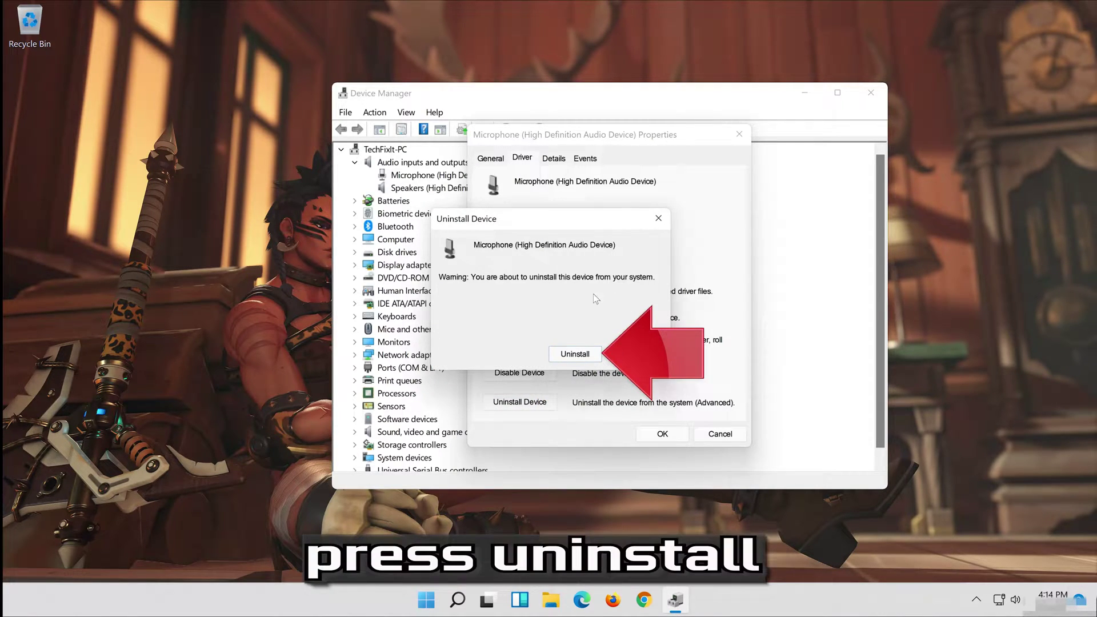
{"action": "left_click", "coordinate": [576, 354]}
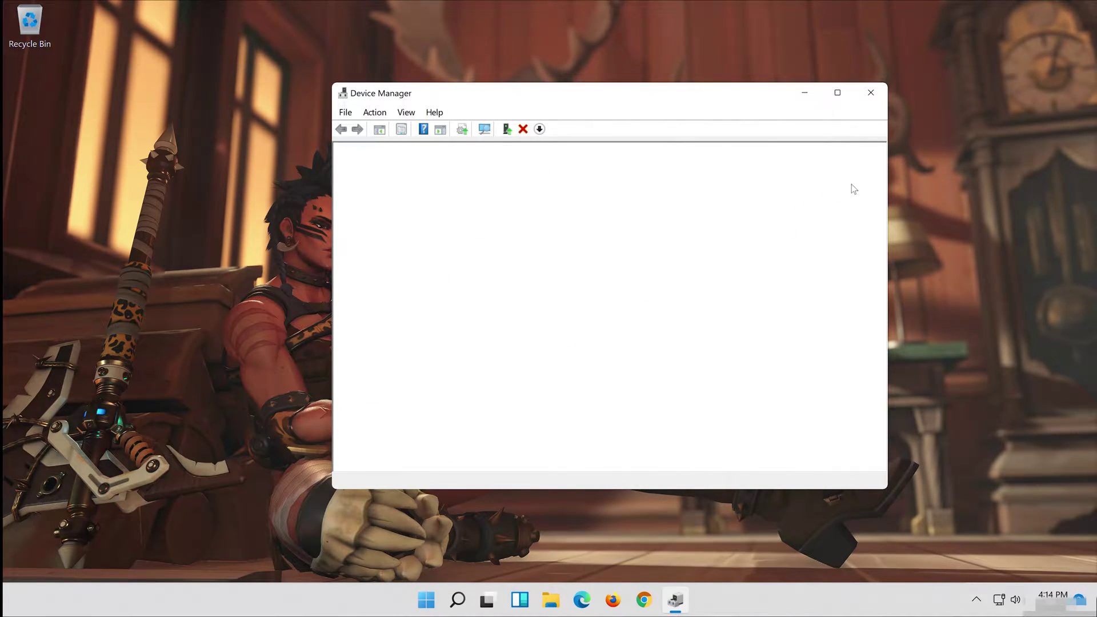
Close Device Manager and restart Windows from the Start menu power options.
{"action": "left_click", "coordinate": [871, 92]}
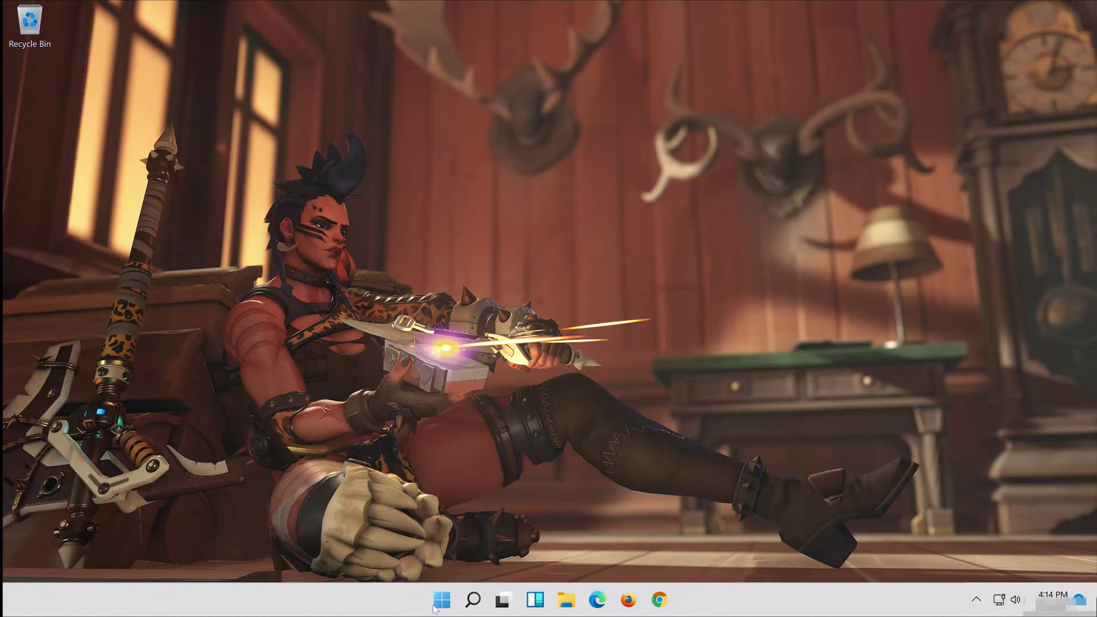
{"action": "left_click", "coordinate": [442, 601]}
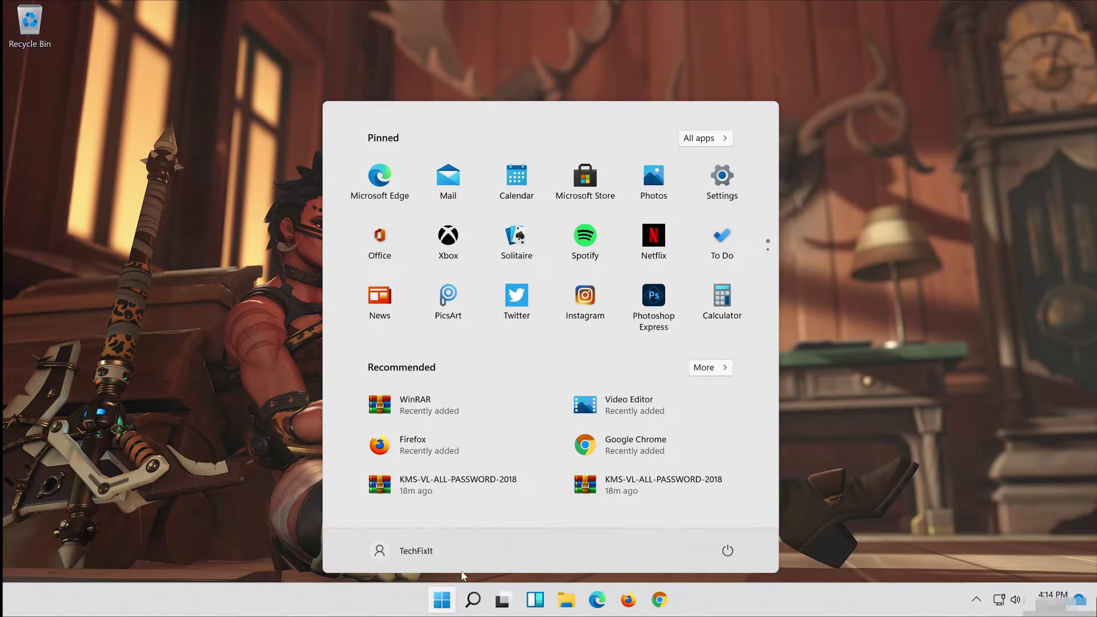
{"action": "left_click", "coordinate": [727, 549]}
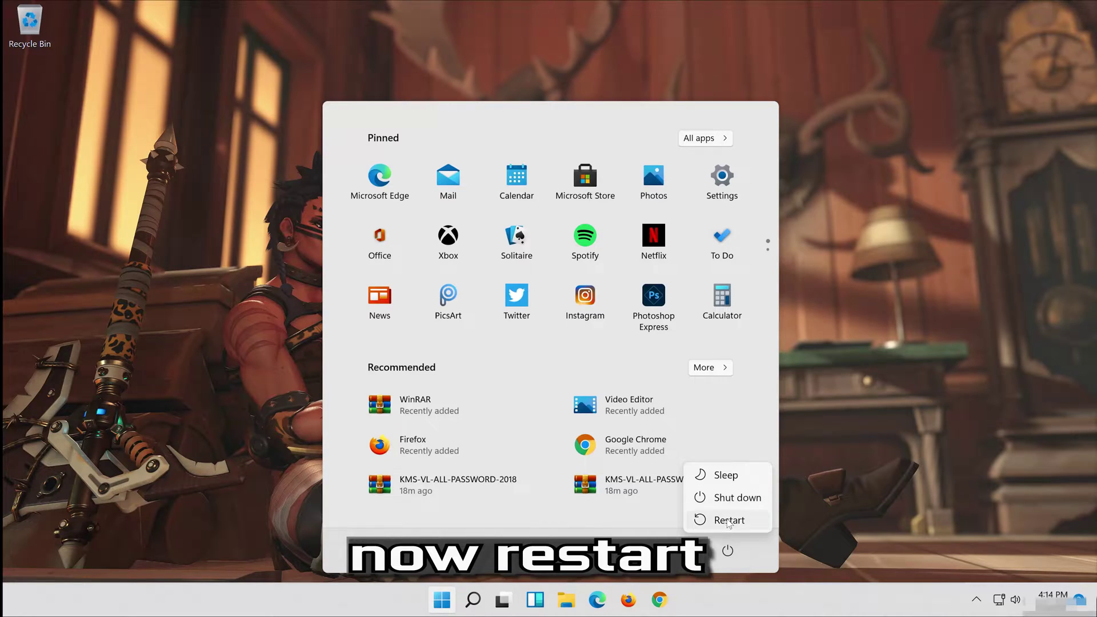
{"action": "left_click", "coordinate": [730, 520]}
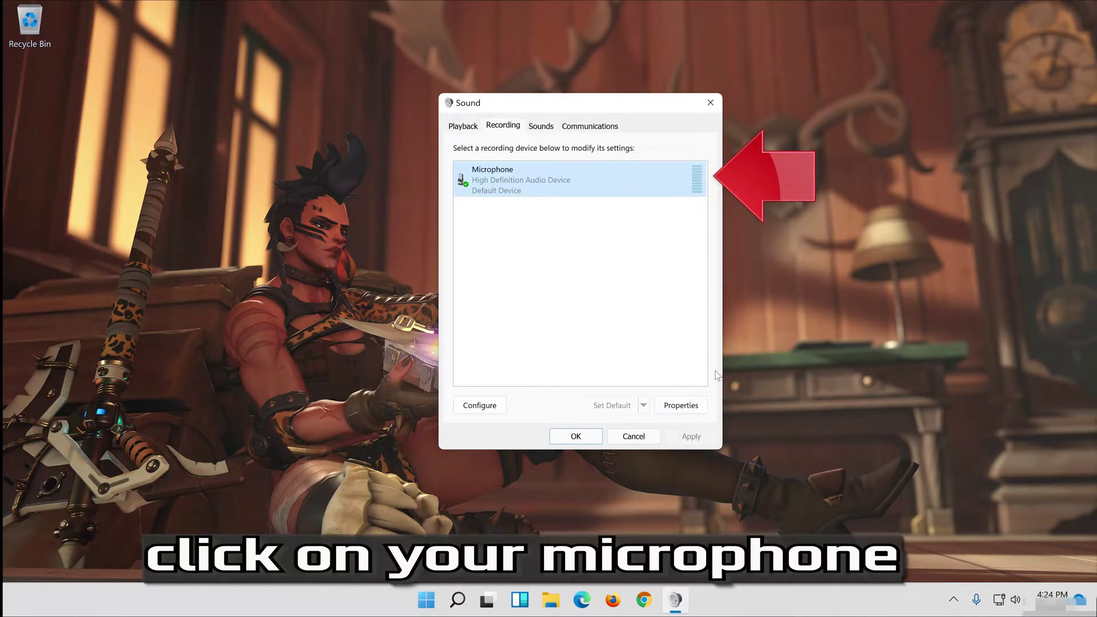
Set the Microphone Properties level slider to 100, then confirm and close both Sound dialogs.
{"action": "left_click", "coordinate": [681, 405]}
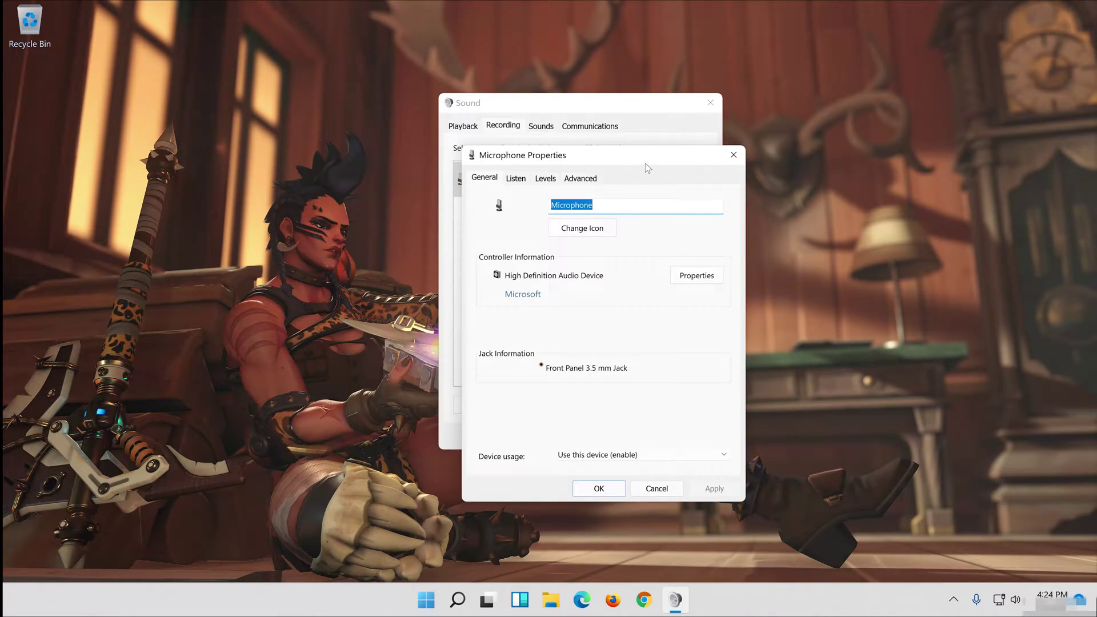
{"action": "left_click_drag", "start_coordinate": [648, 157], "coordinate": [635, 86]}
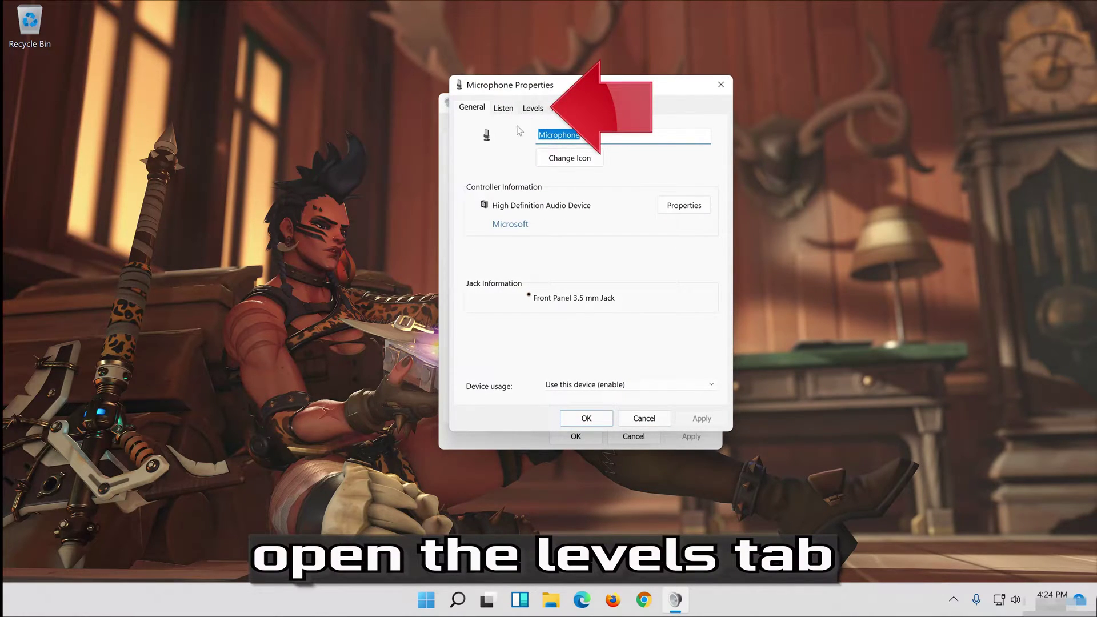
{"action": "left_click", "coordinate": [532, 110]}
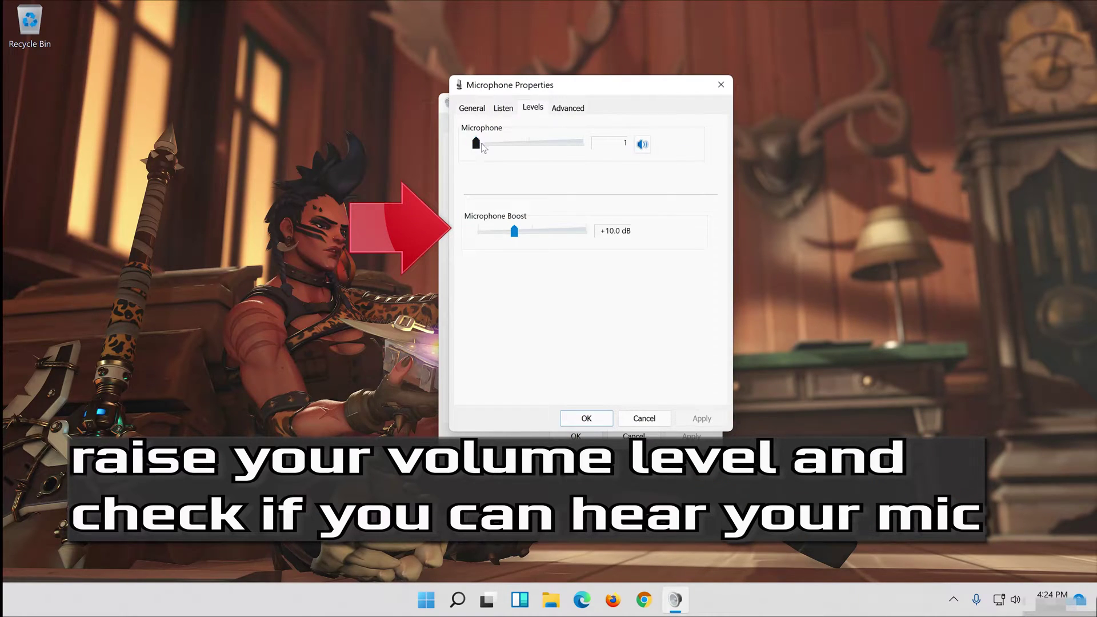
{"action": "left_click_drag", "start_coordinate": [475, 143], "coordinate": [584, 143]}
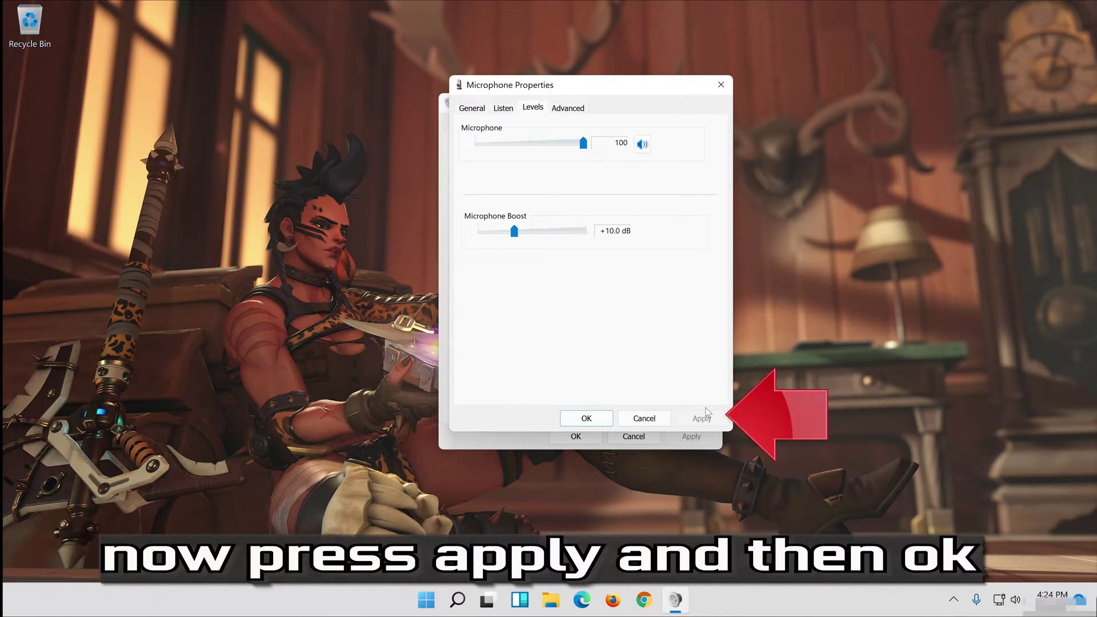
{"action": "left_click", "coordinate": [581, 418]}
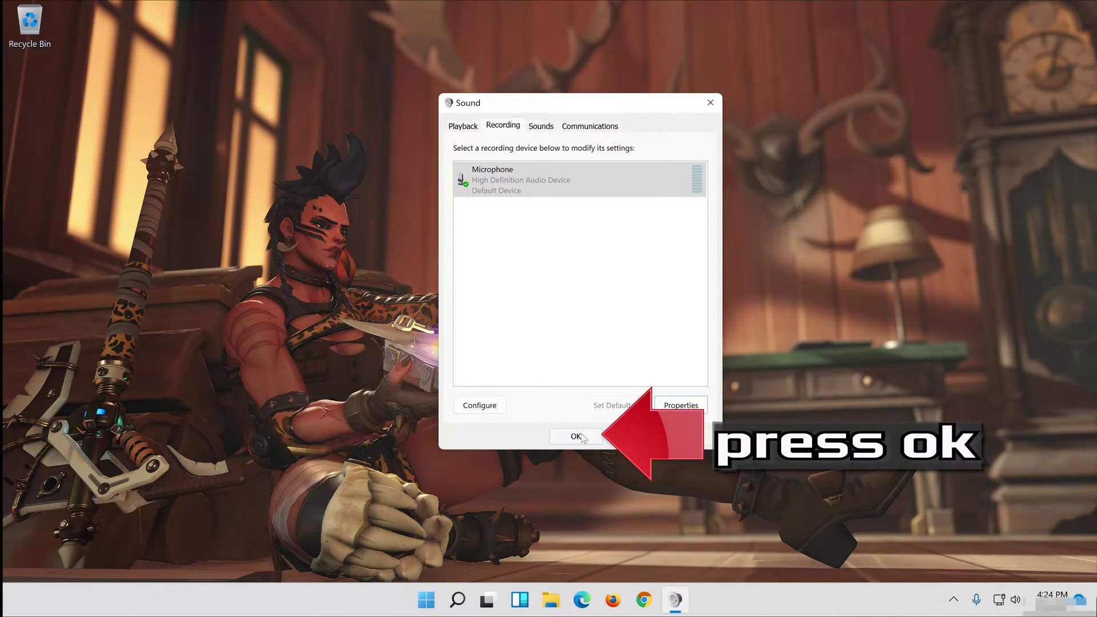
{"action": "left_click", "coordinate": [577, 437]}
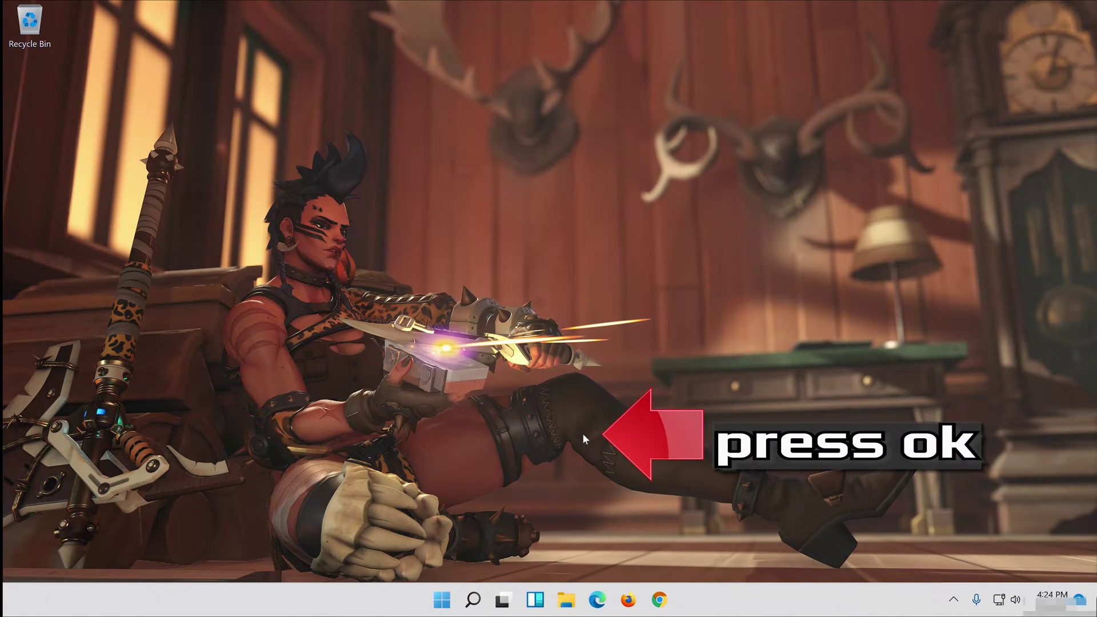